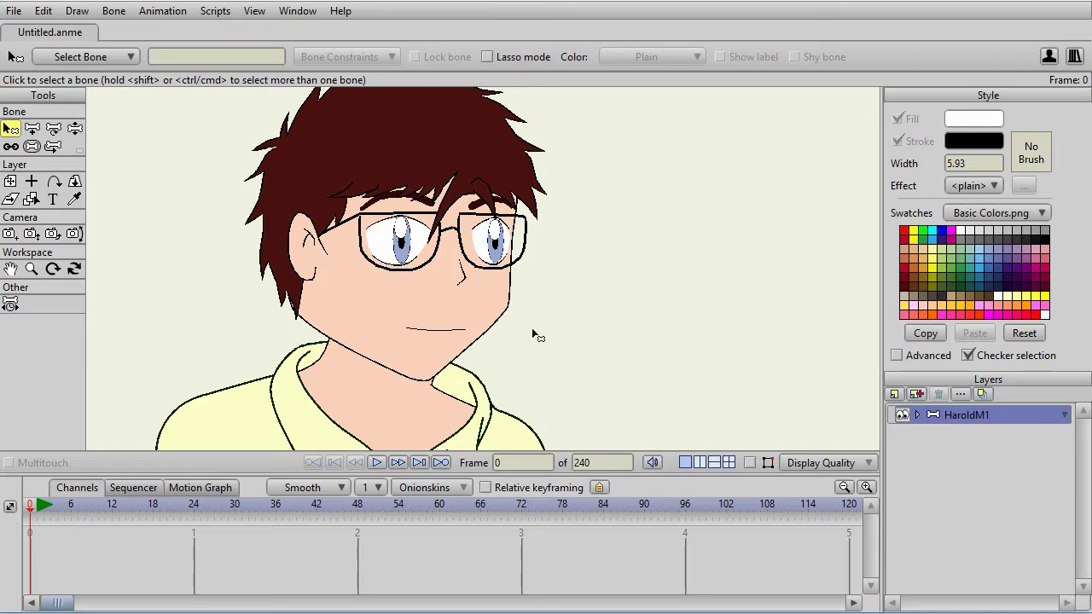
Step: Open the Anime Studio Pro installation folder in File Explorer from the Help menu
click(341, 11)
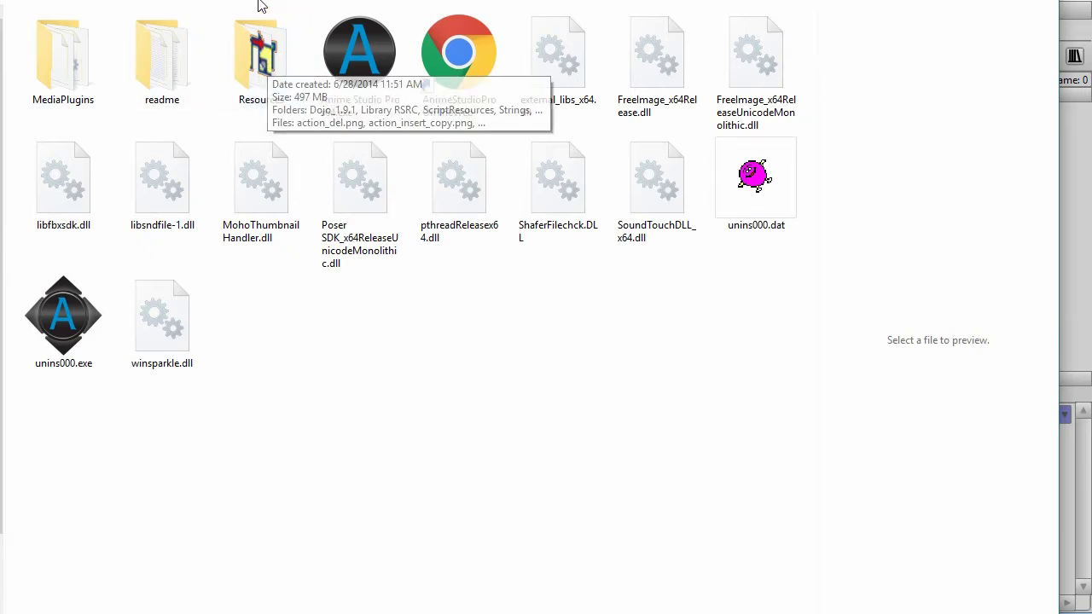
Step: Drill down through Resources and Support into the scripts folder
double_click(258, 64)
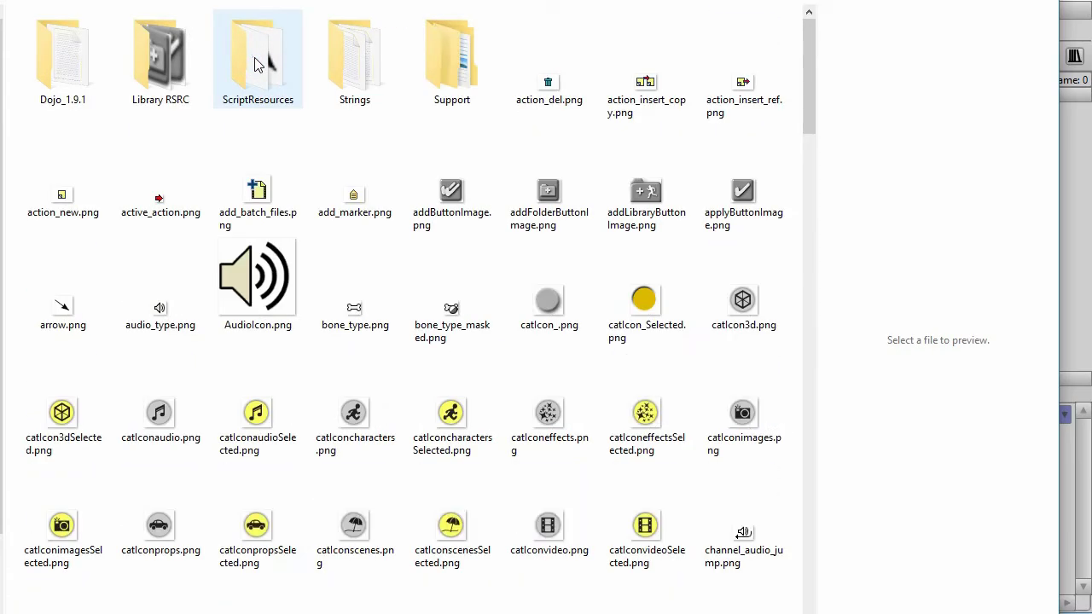
double_click(440, 43)
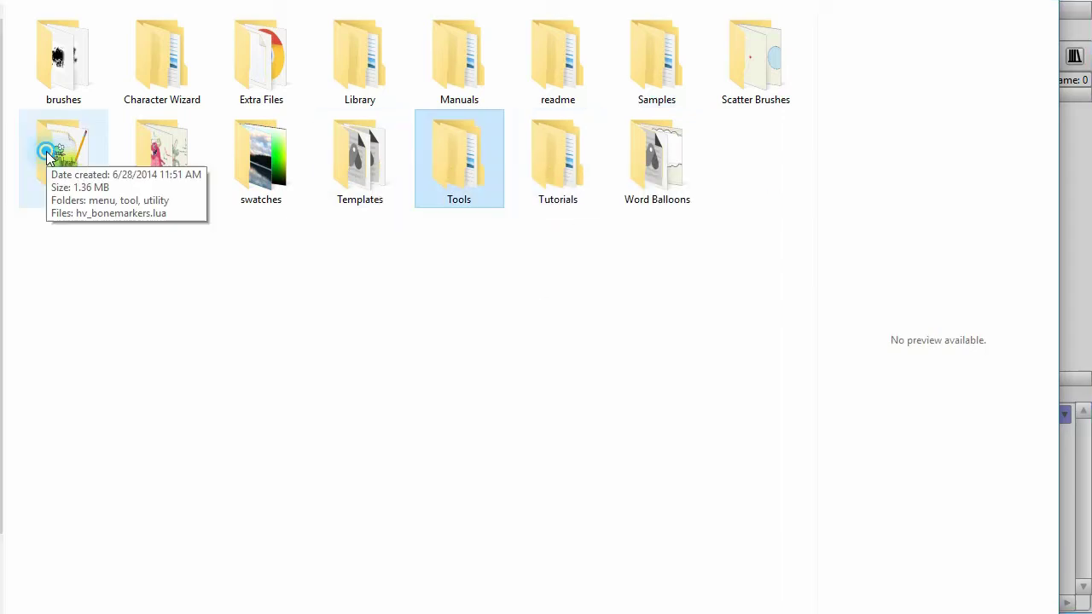
double_click(51, 152)
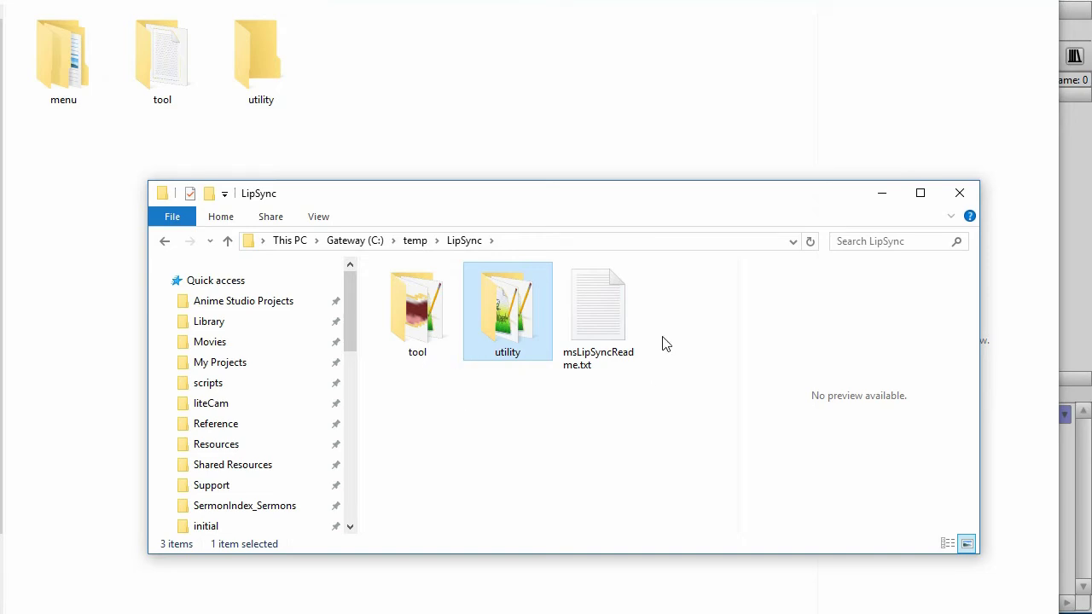
Step: Open msLipSyncReadme.txt in Notepad and read through its instructions
double_click(600, 321)
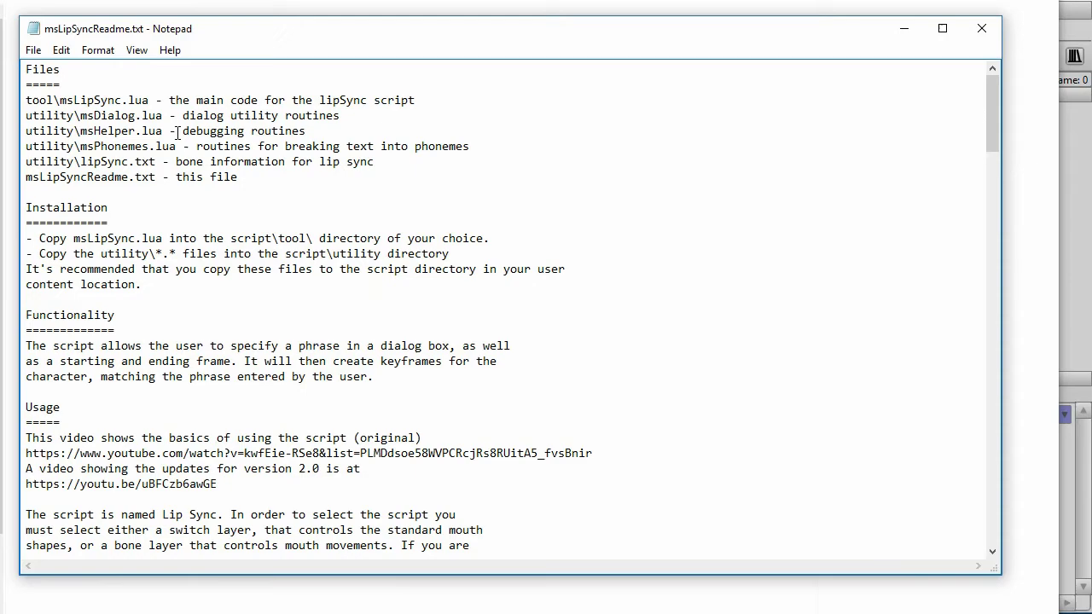
scroll(139, 167, down, 9)
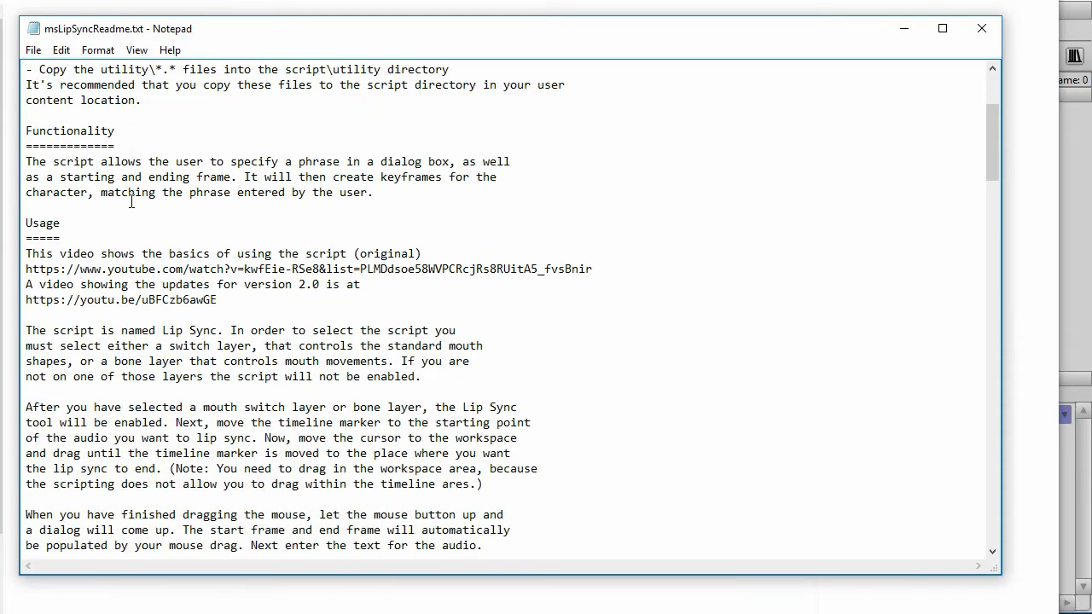
scroll(130, 208, down, 16)
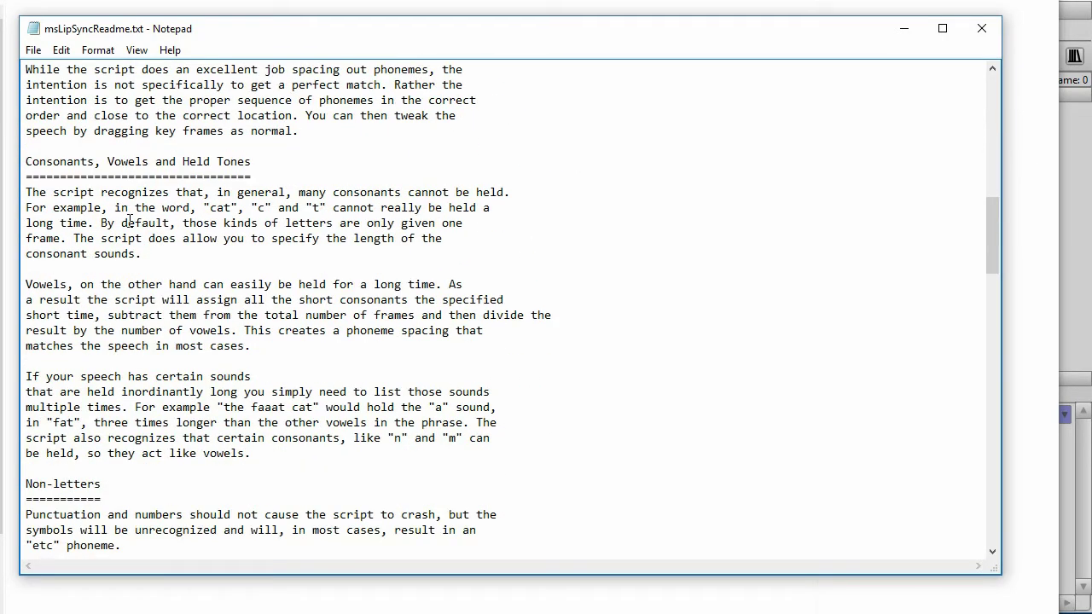
scroll(133, 236, down, 8)
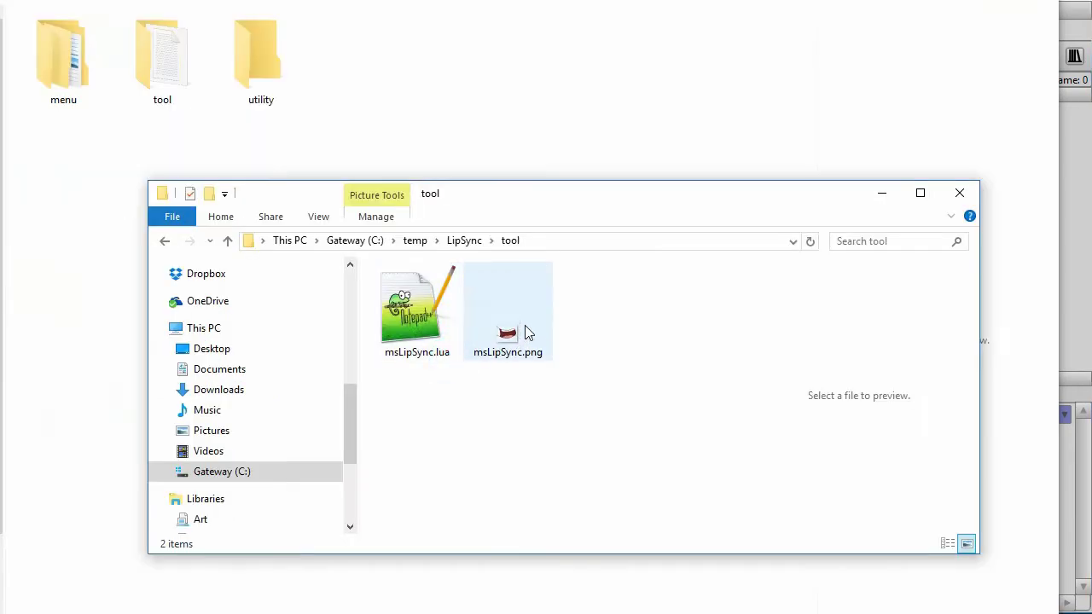
Step: Cut msLipSync.lua and msLipSync.png from LipSync\tool and paste them into scripts\tool
click(467, 242)
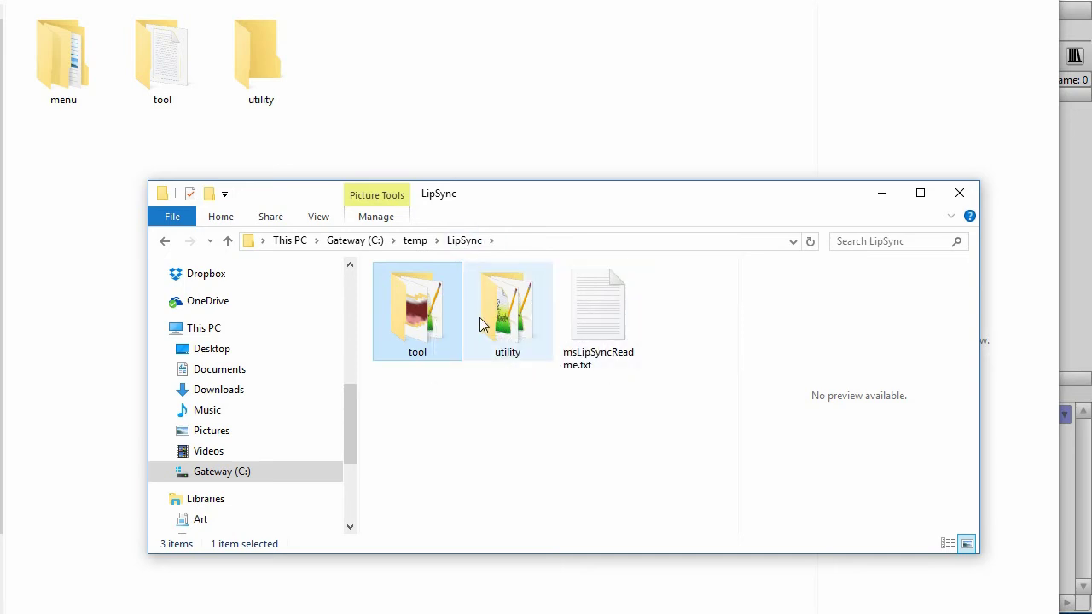
double_click(417, 308)
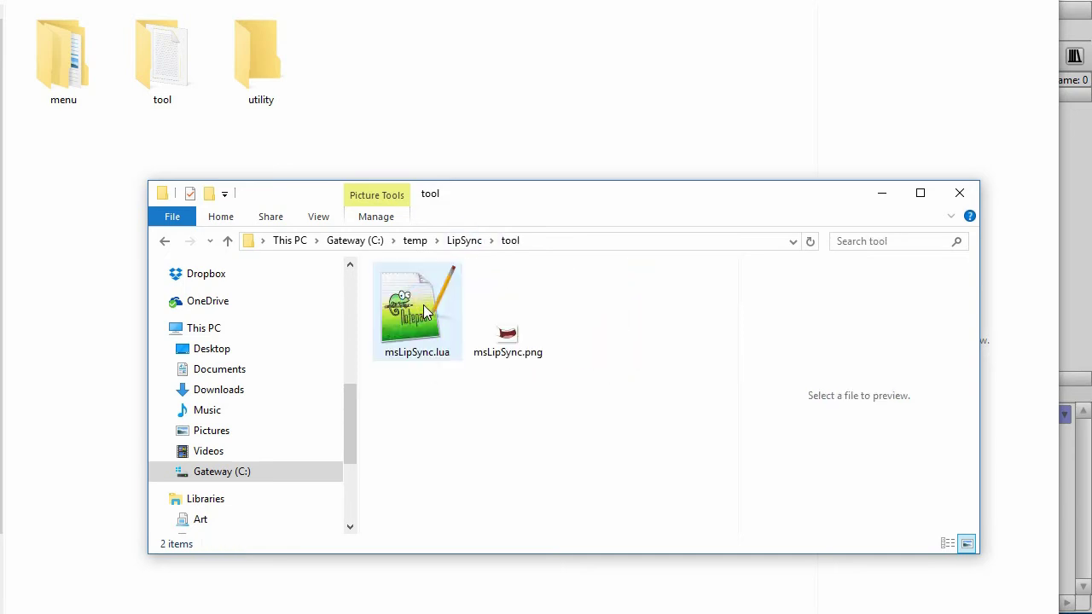
click(427, 313)
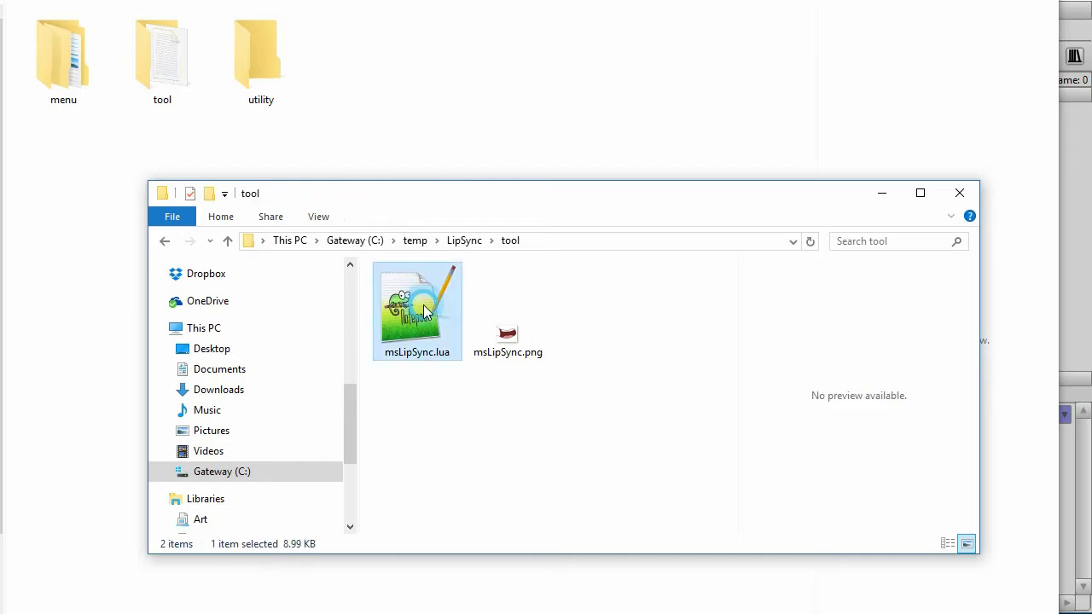
ctrl+click(505, 339)
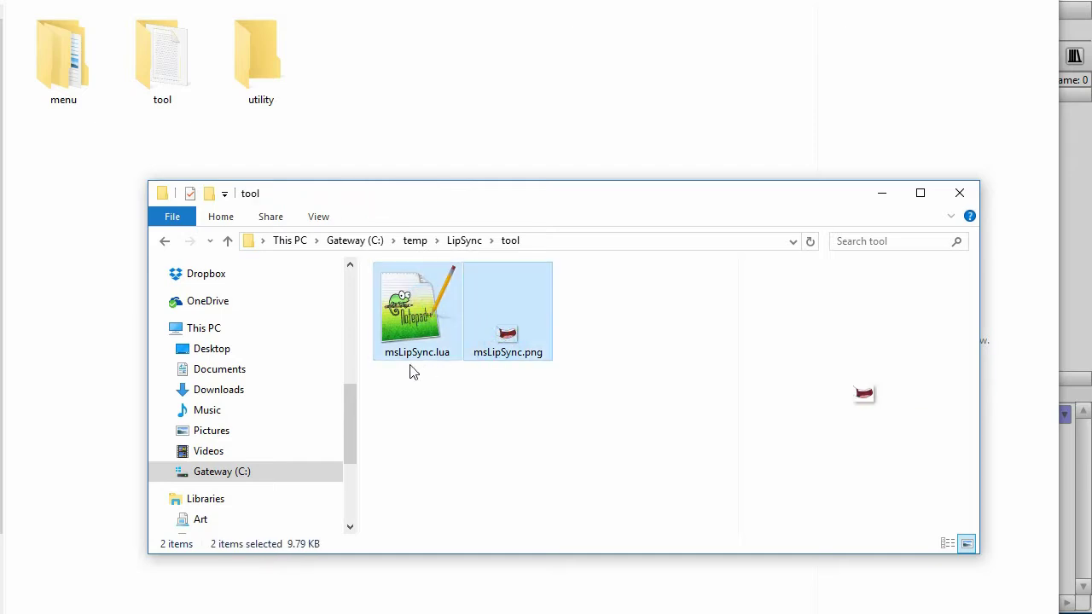
right_click(508, 338)
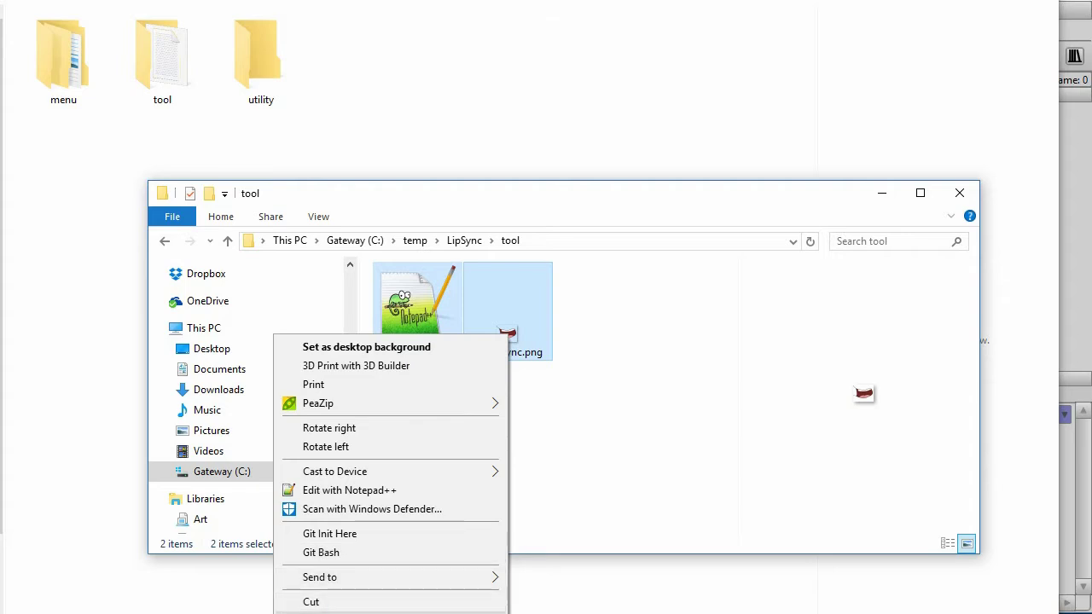
click(325, 601)
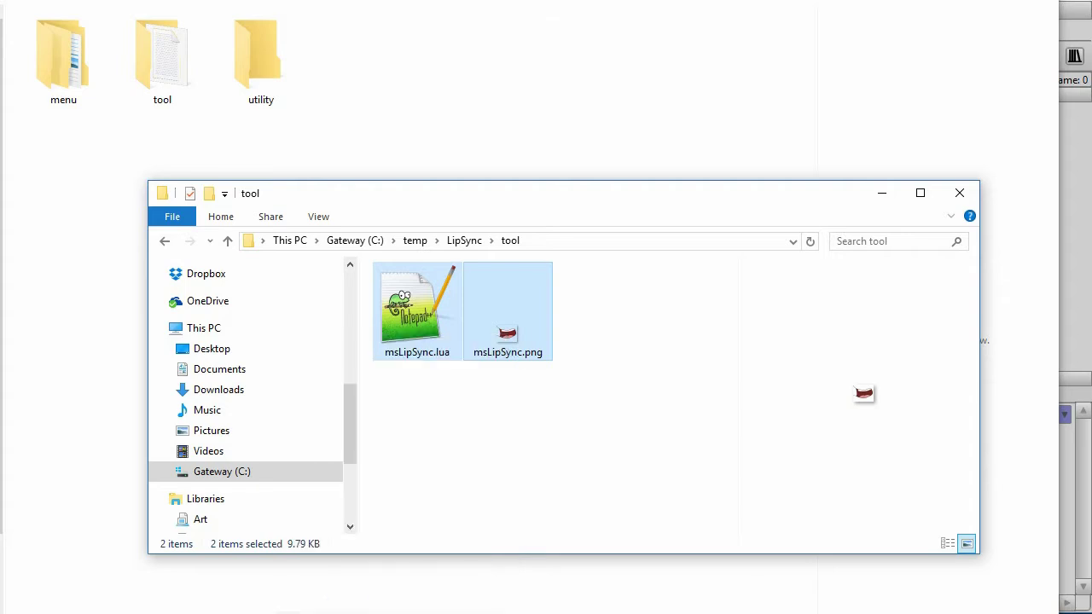
double_click(156, 79)
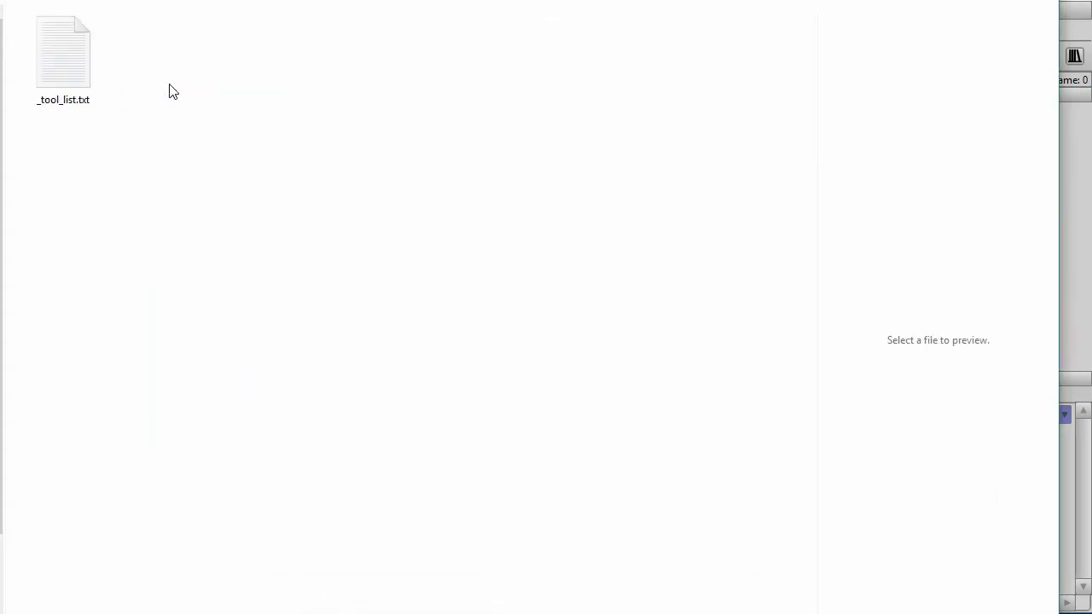
right_click(168, 89)
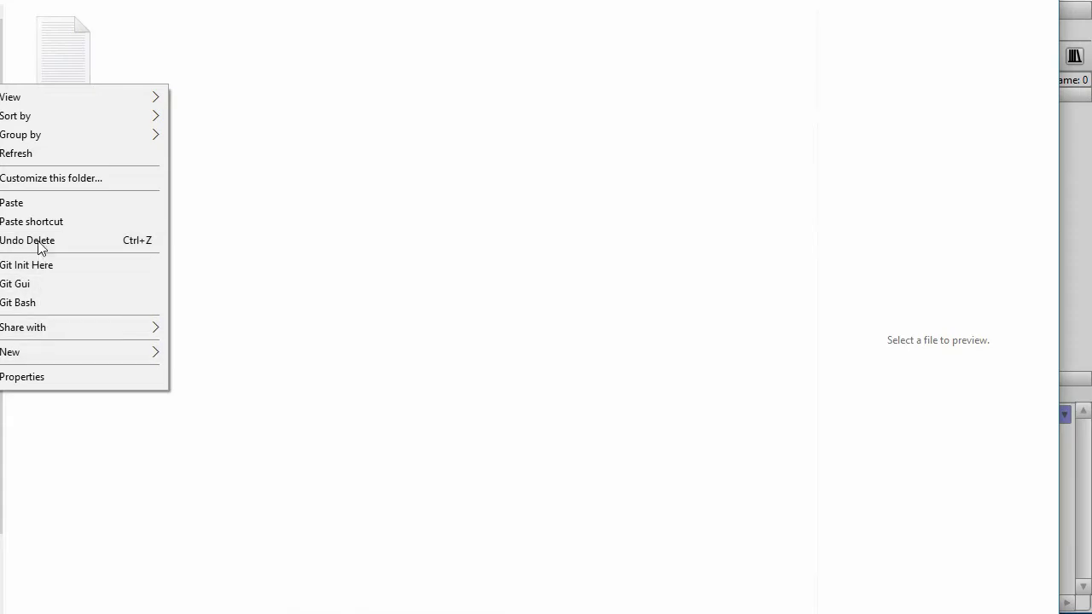
click(41, 205)
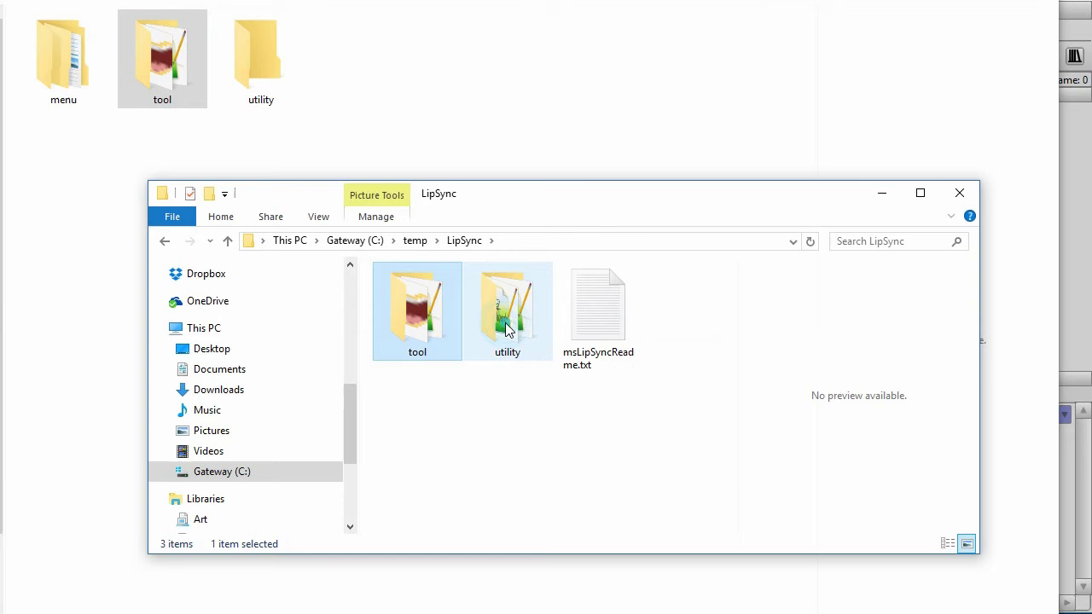
Step: Copy lipSync.txt, msDialog.lua, msHelper.lua and msPhonemes.lua into scripts\utility and open that folder
double_click(510, 324)
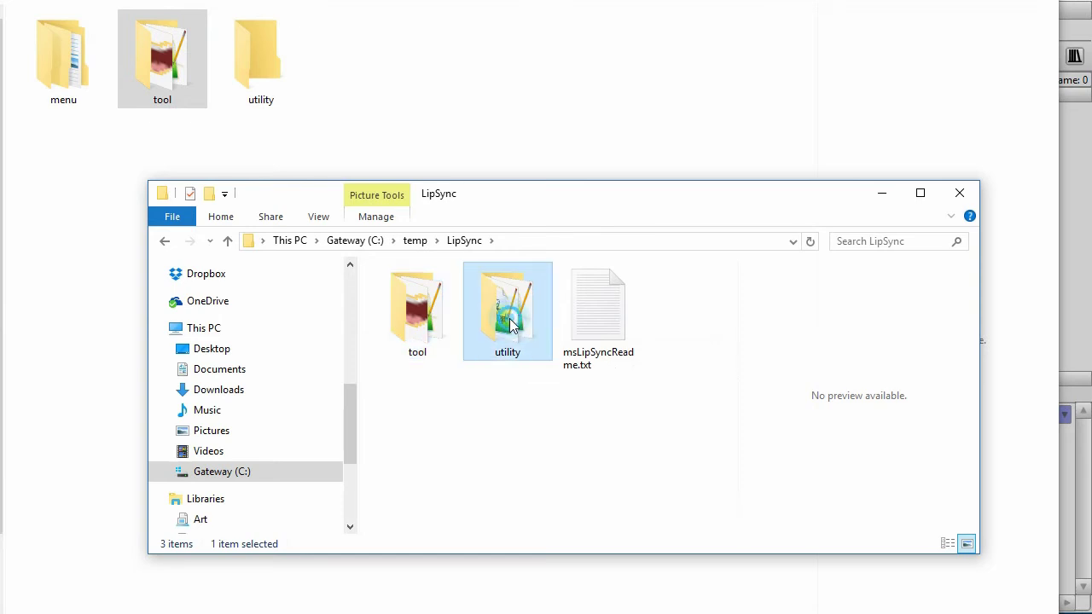
click(420, 315)
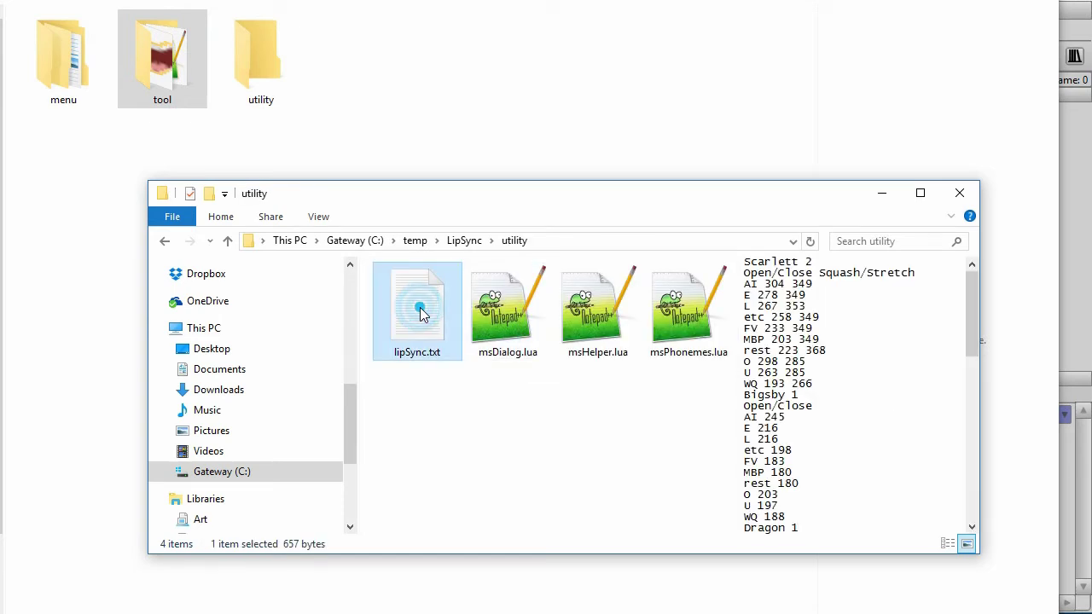
shift+click(679, 299)
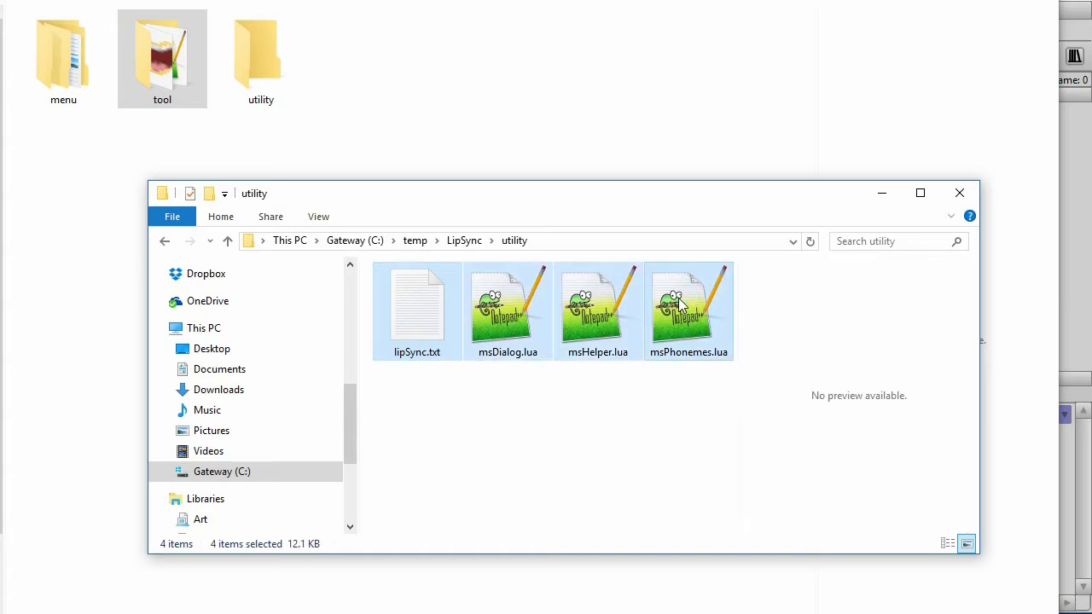
right_click(679, 298)
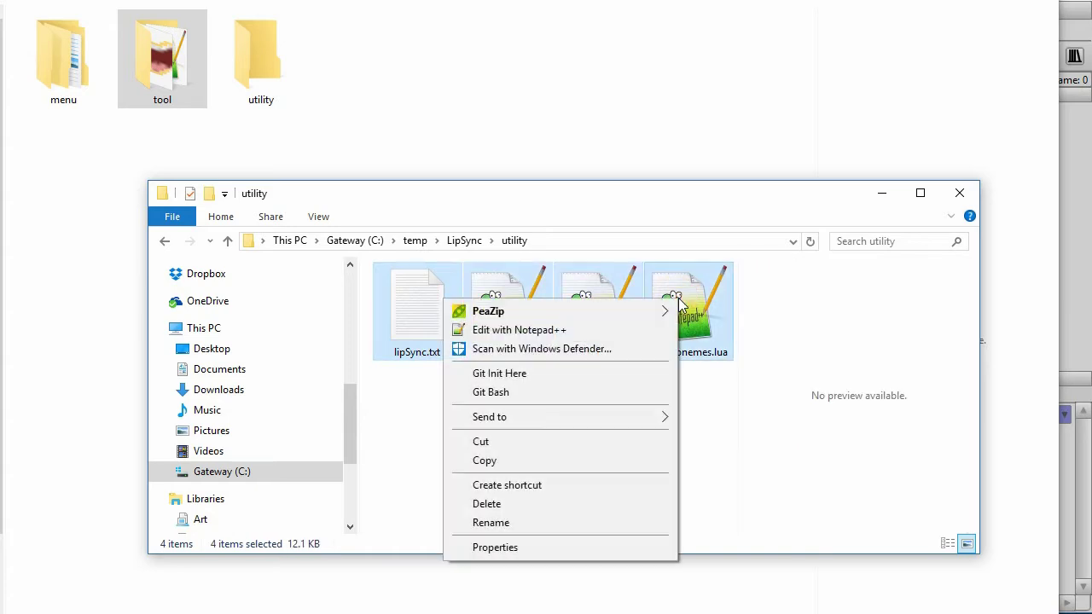
click(483, 458)
right_click(258, 63)
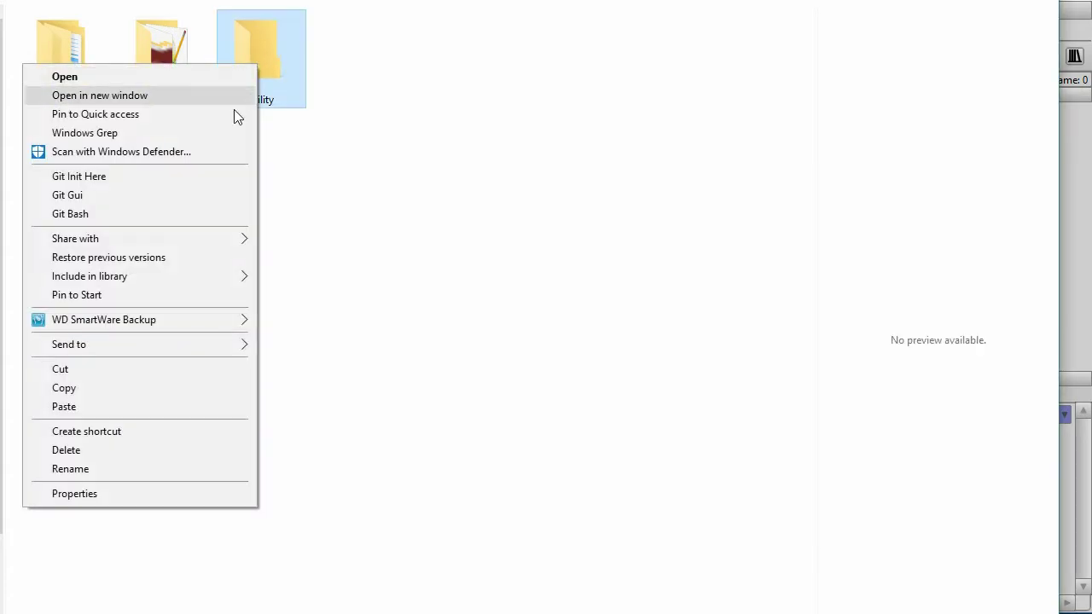
click(101, 407)
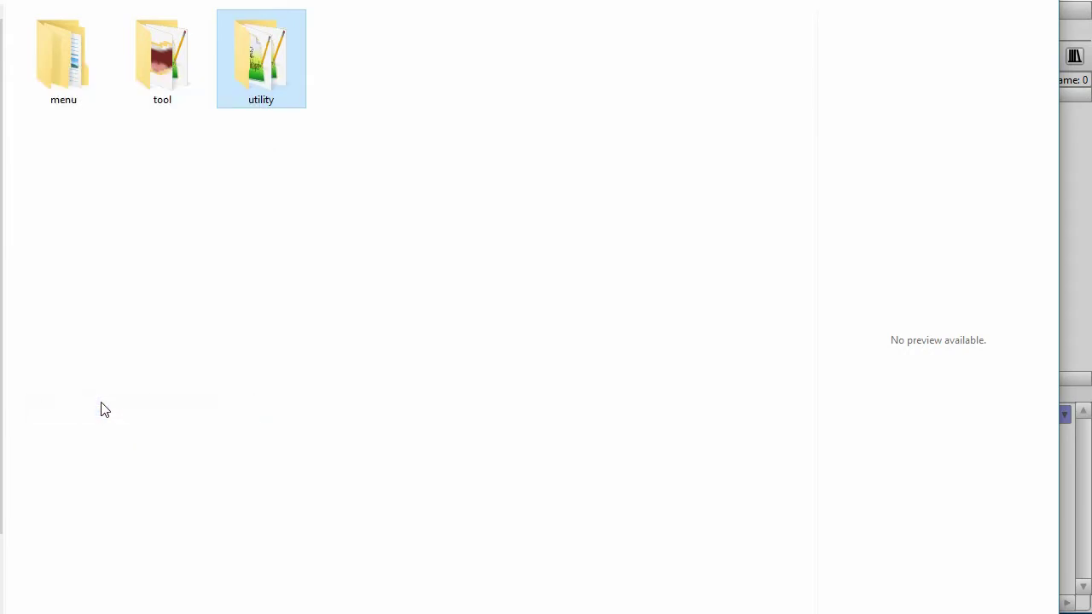
key(Return)
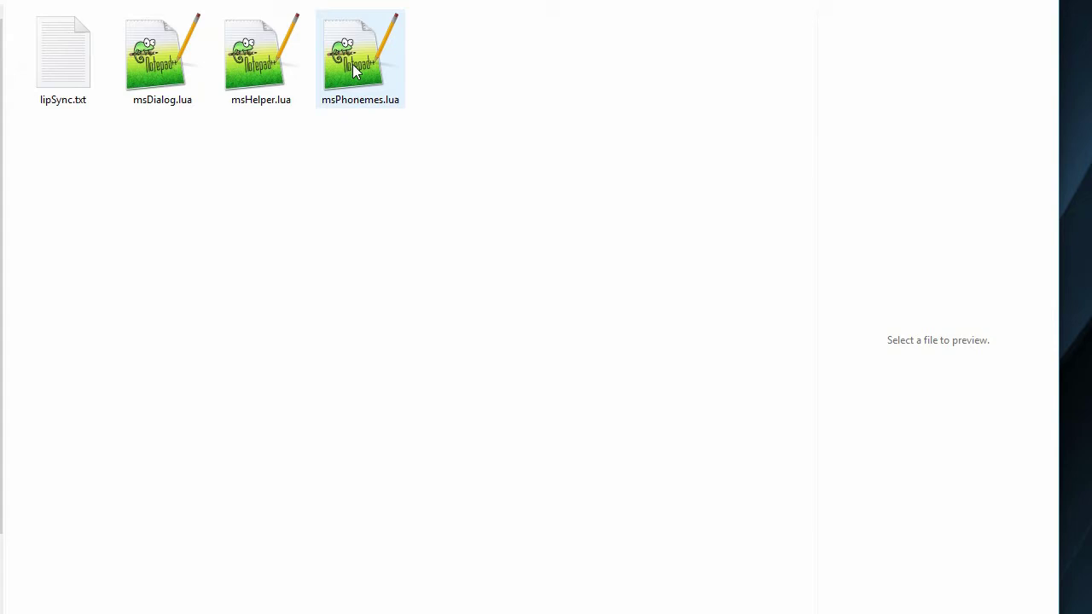
Step: Read through the mouth values in lipSync.txt in Notepad, then close it
double_click(58, 76)
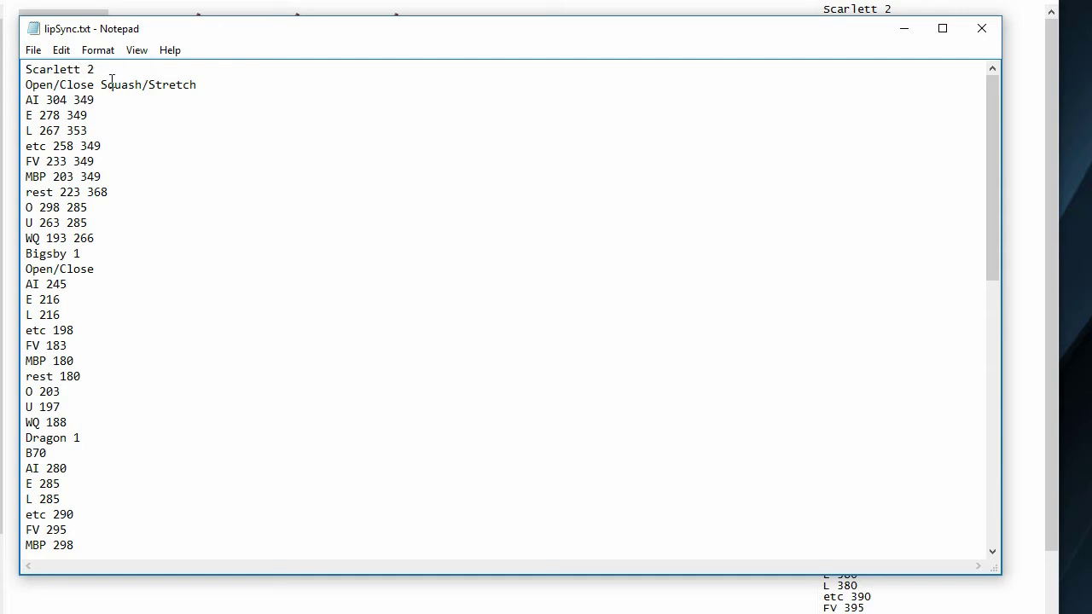
scroll(137, 160, down, 5)
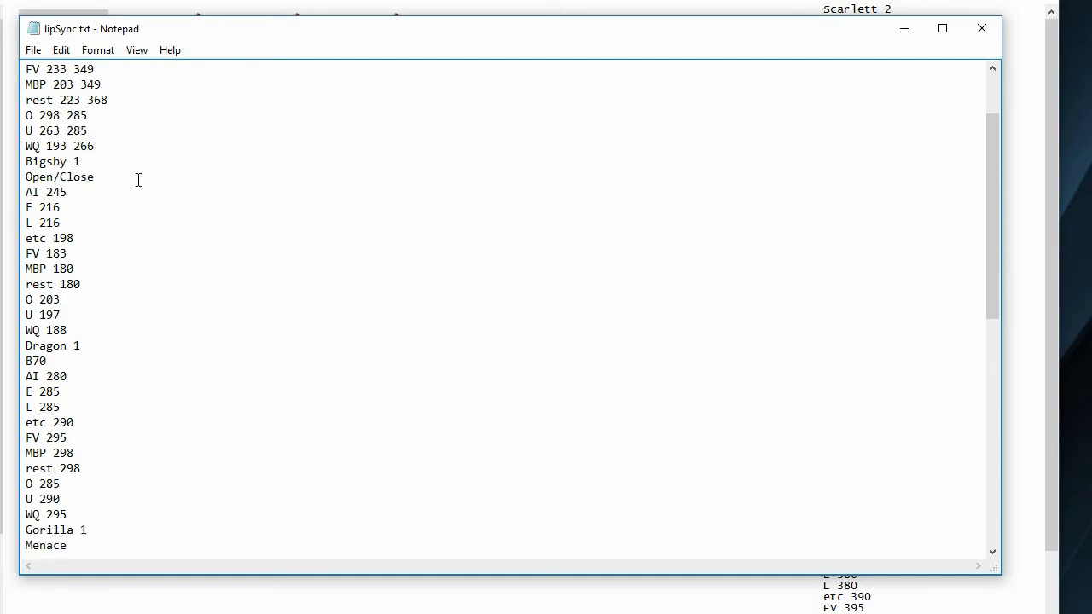
scroll(137, 187, down, 3)
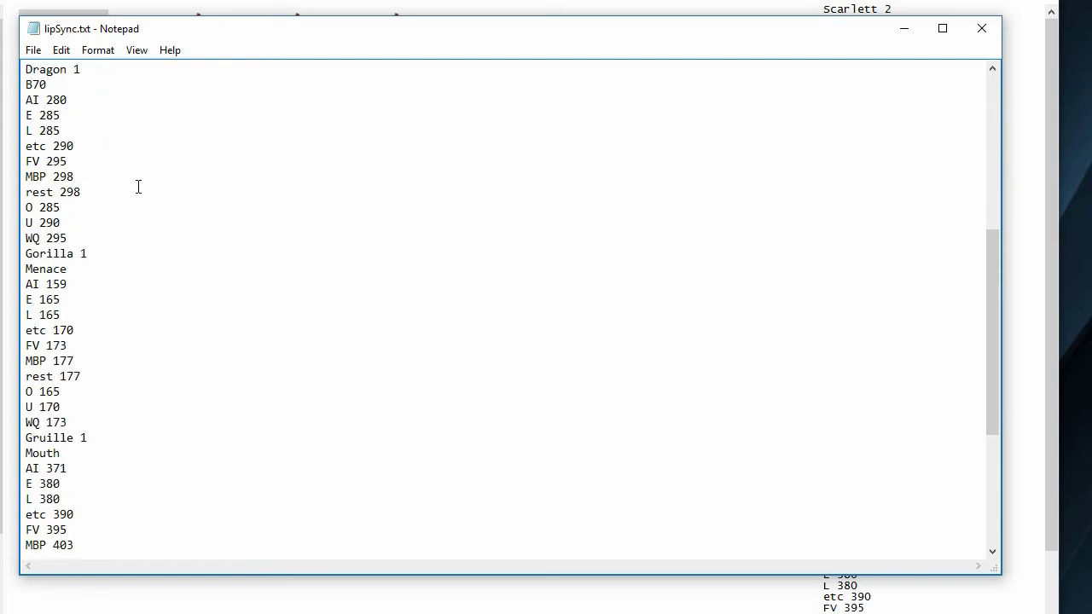
scroll(138, 187, up, 2)
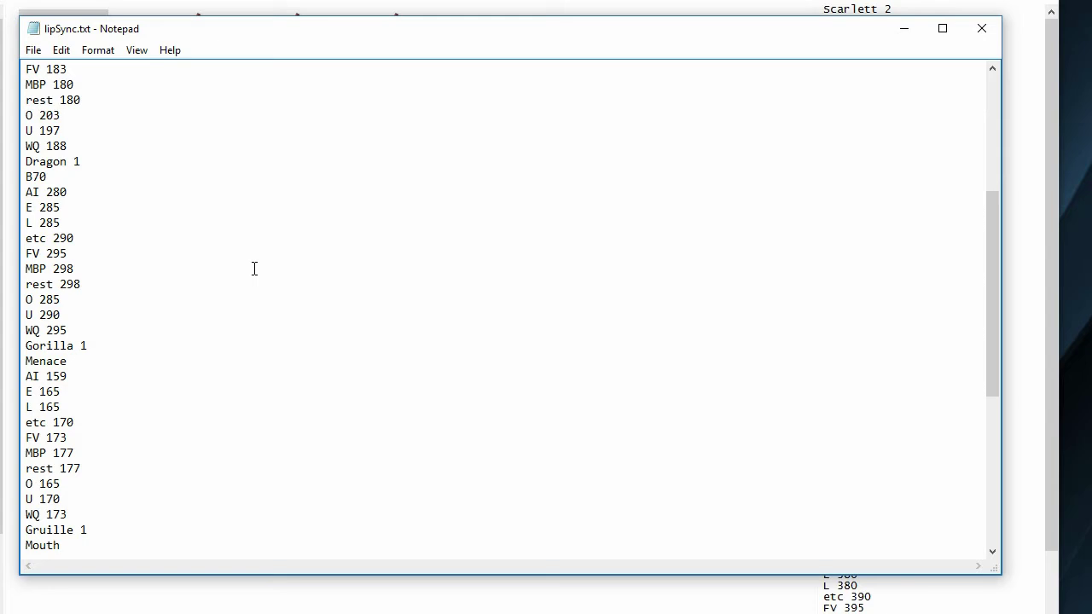
key(alt+F4)
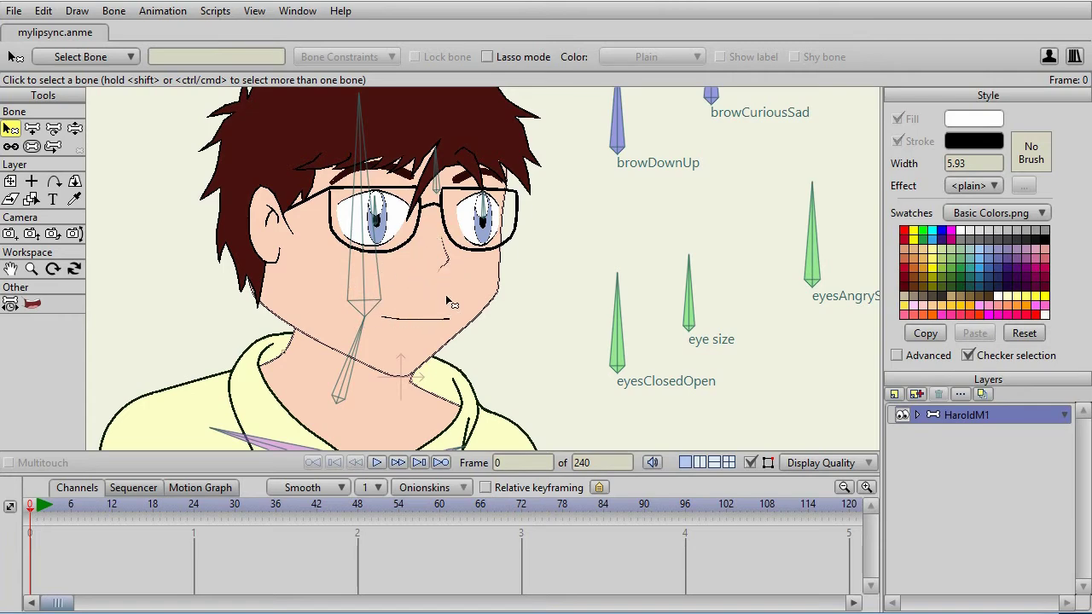
Step: Add the Imnotsure clip from the library's Audio Boy Responses to the scene
click(1075, 57)
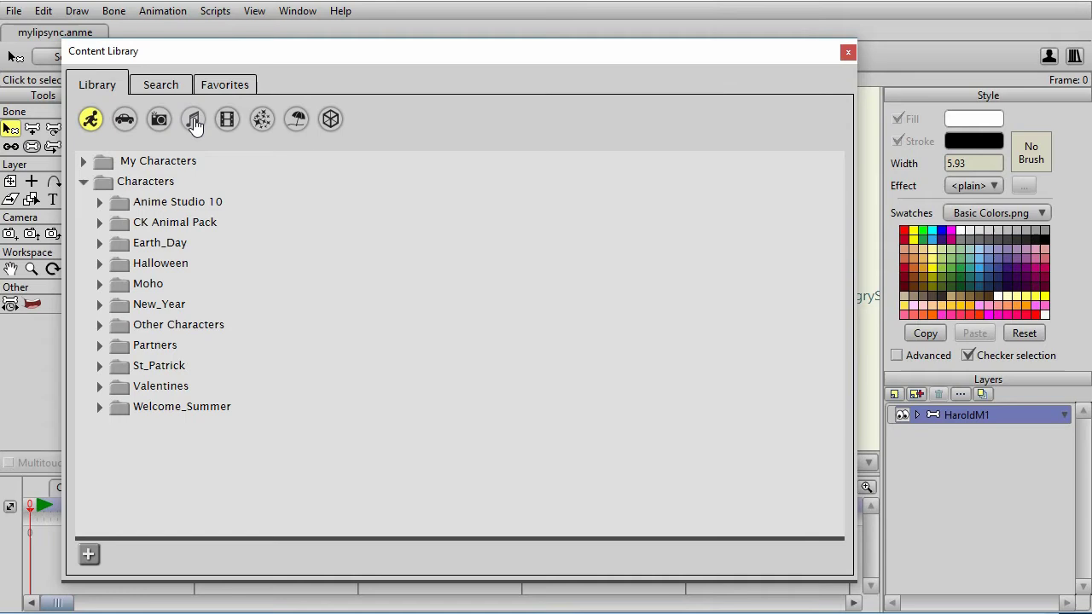
click(194, 122)
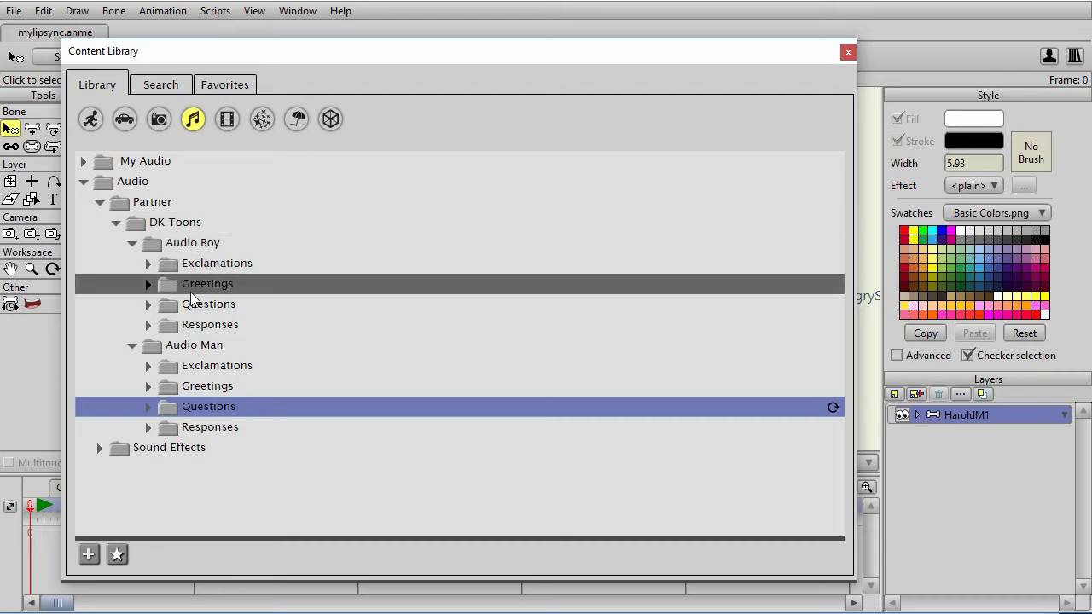
click(205, 325)
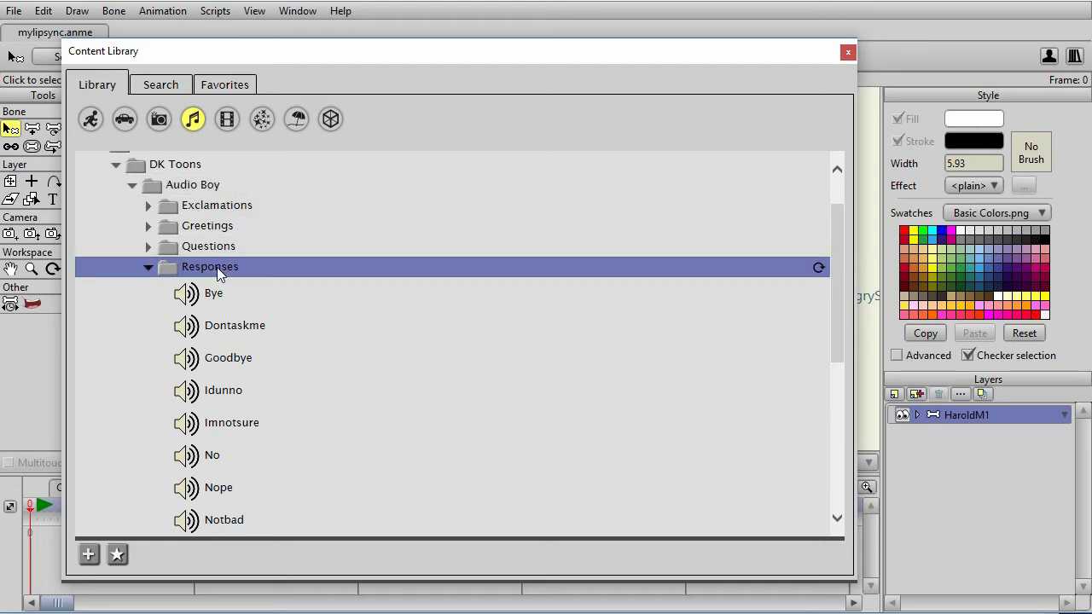
click(228, 422)
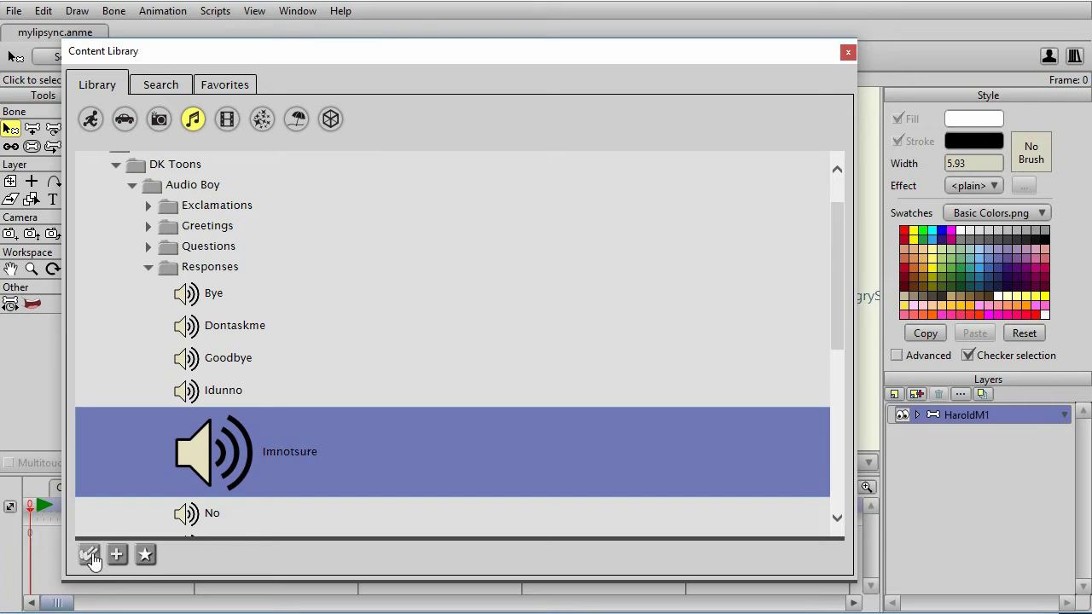
click(91, 555)
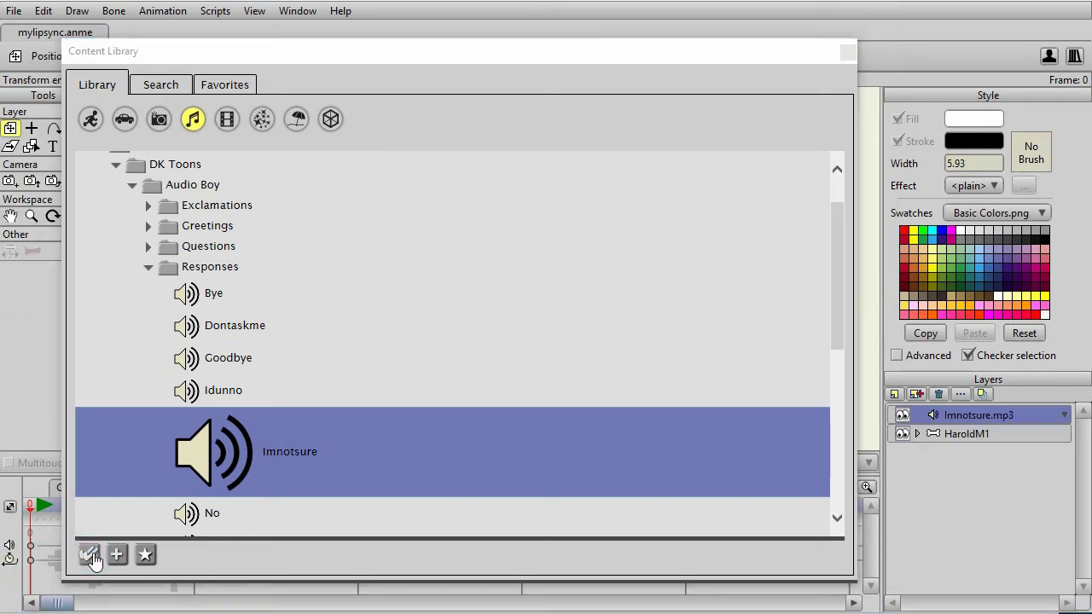
Step: Add the Heyhowsitgoin clip from the Audio Man Questions folder to the scene
scroll(248, 376, down, 5)
click(243, 385)
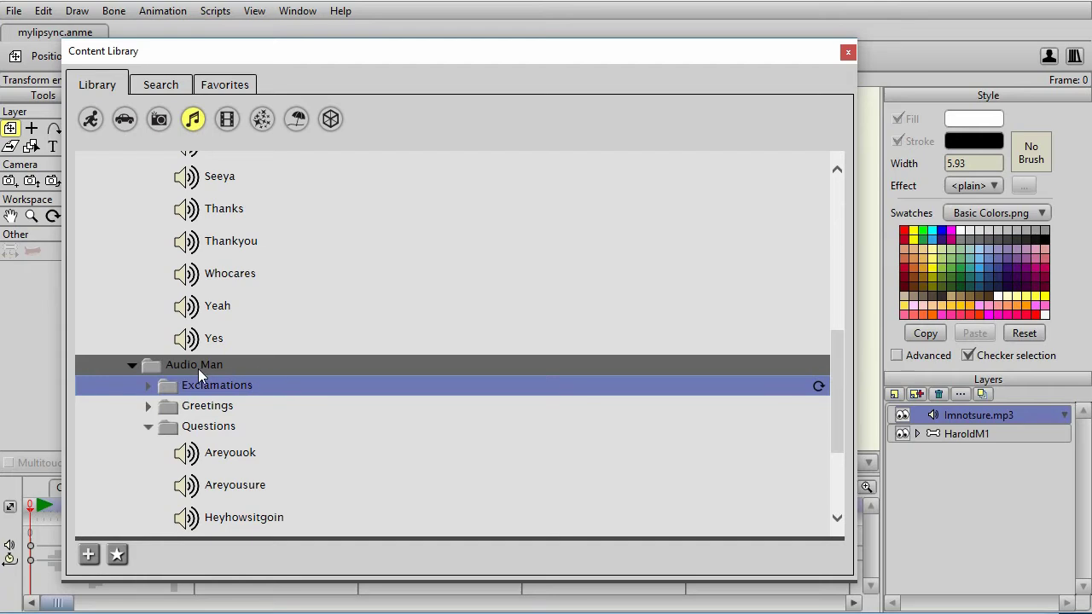
scroll(215, 437, down, 6)
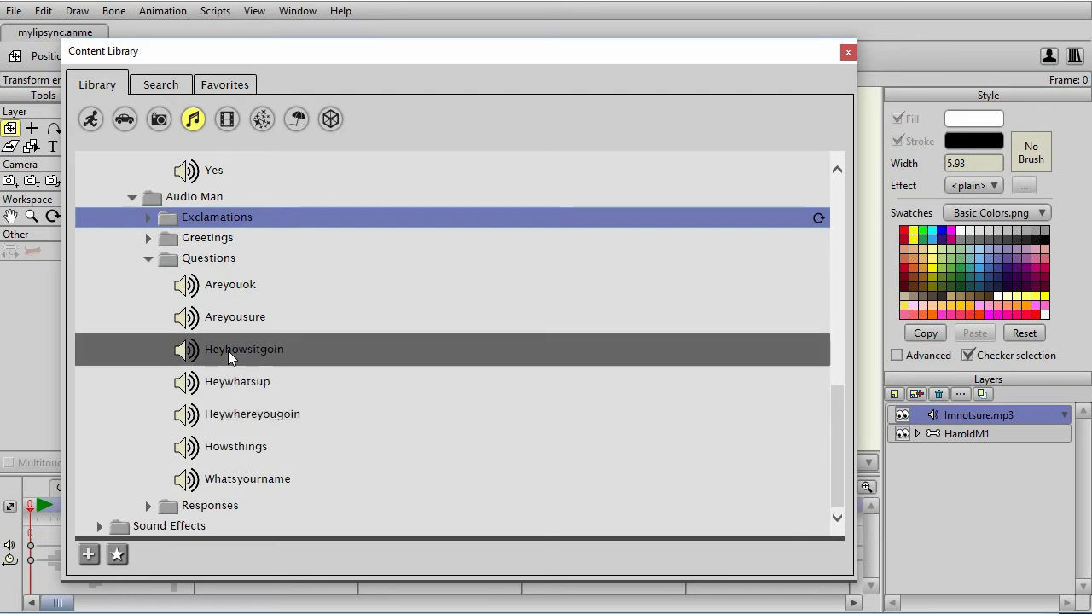
click(228, 351)
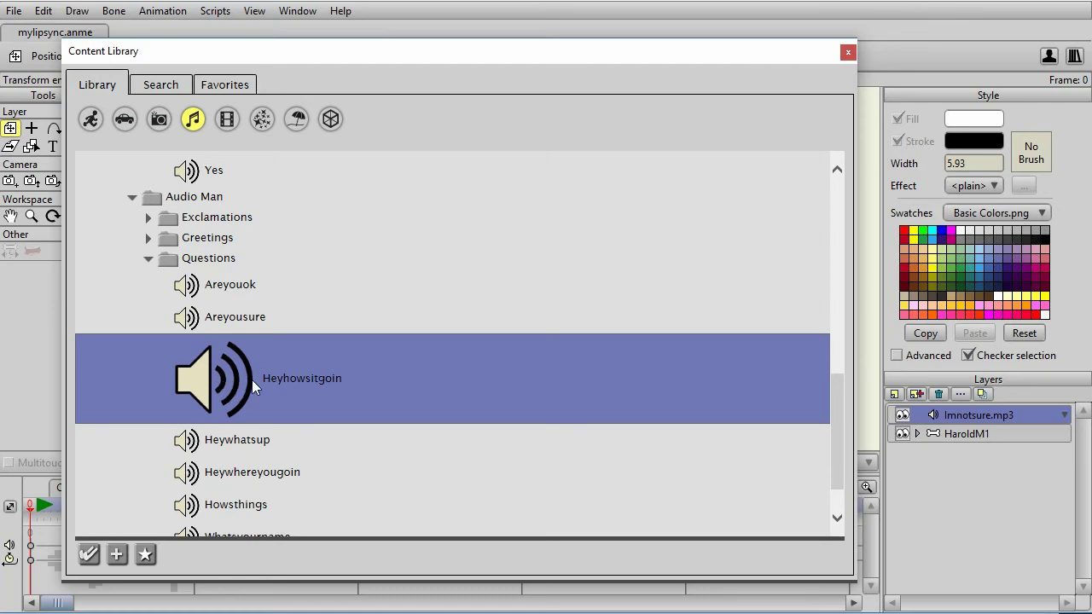
click(89, 556)
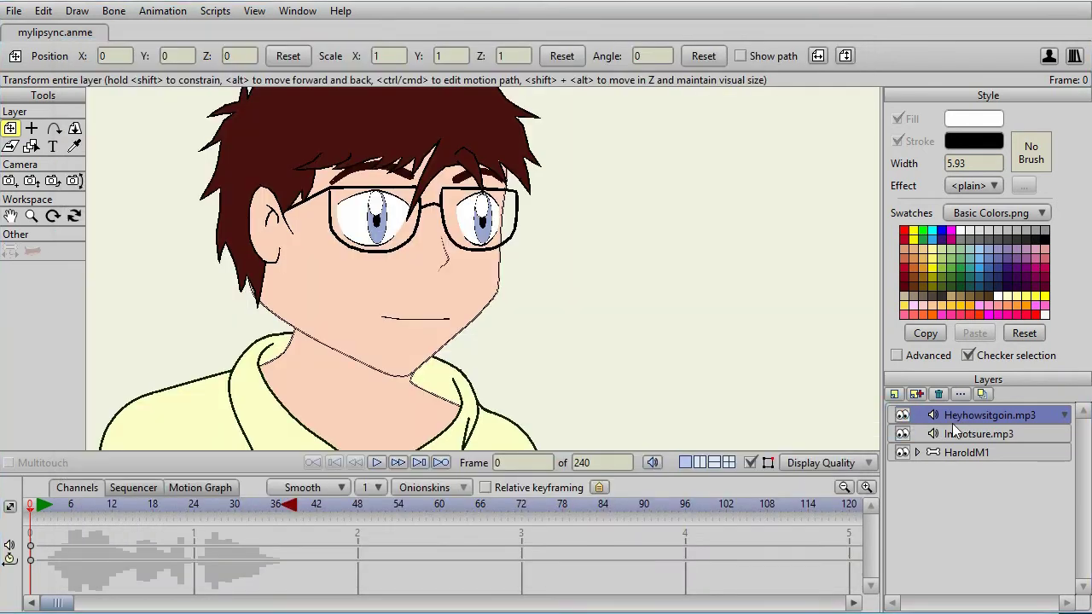
Step: Mute Heyhowsitgoin, set the end frame to 40 and play from frame 0
click(904, 417)
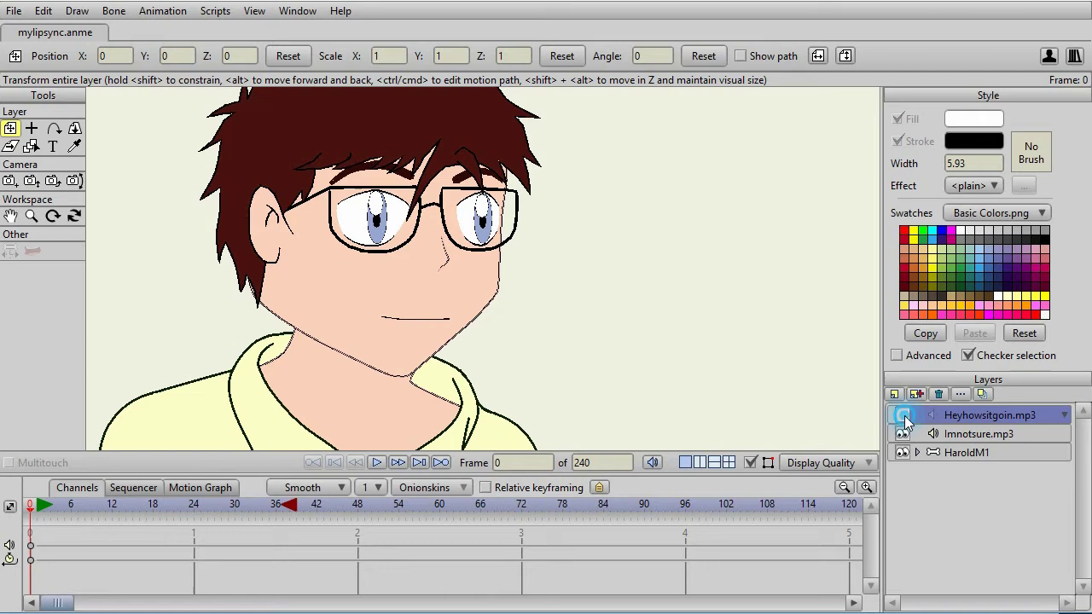
click(309, 535)
key(BackSpace)
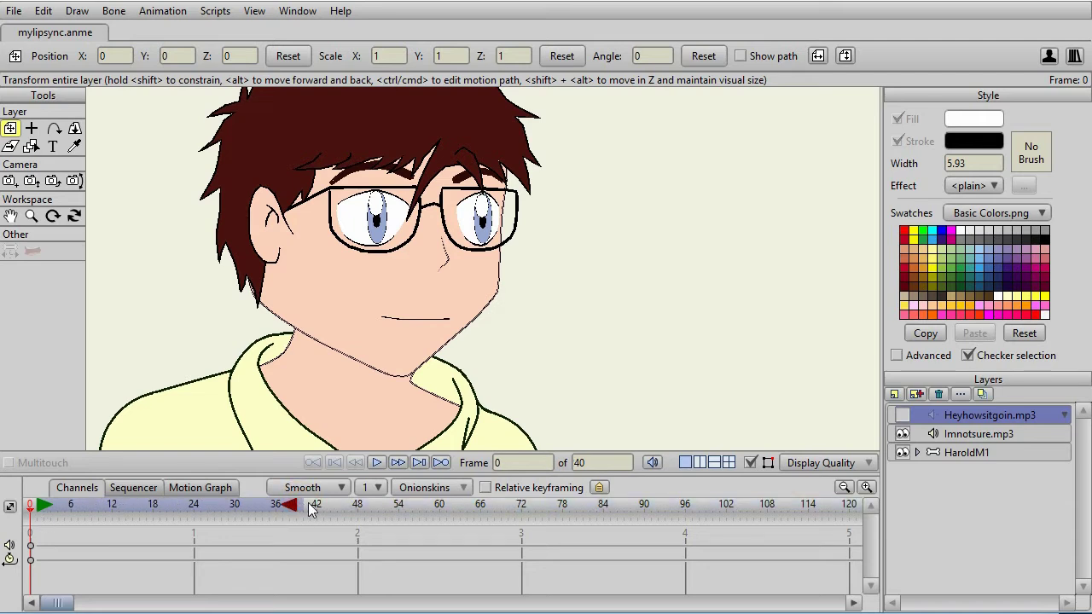
click(39, 500)
click(380, 468)
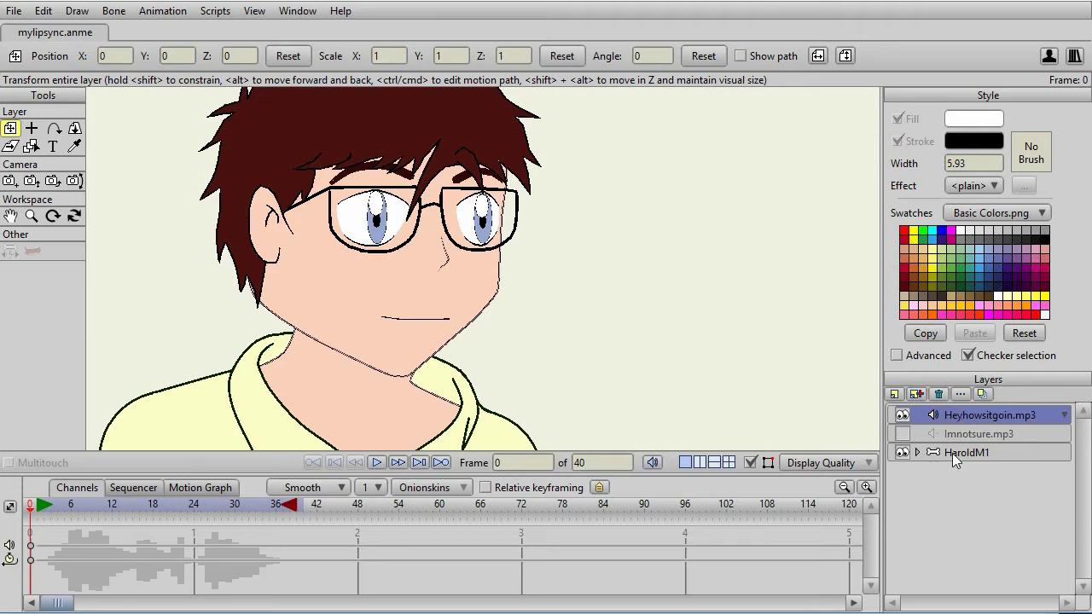
Step: Leave Imnotsure audible with Heyhowsitgoin muted, then select the HaroldM1 layer
click(967, 435)
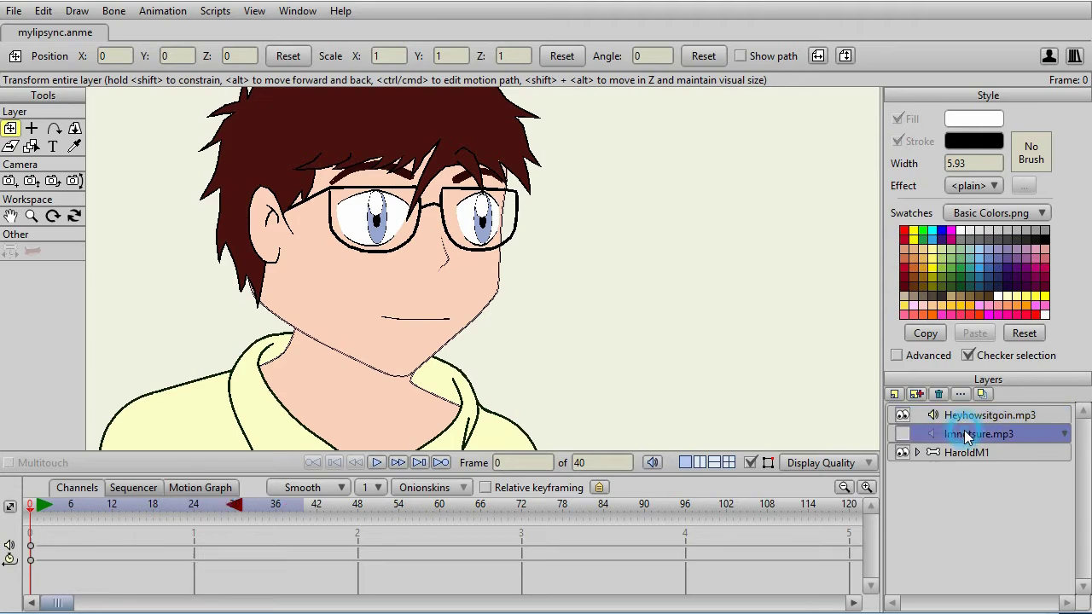
click(903, 435)
click(903, 435)
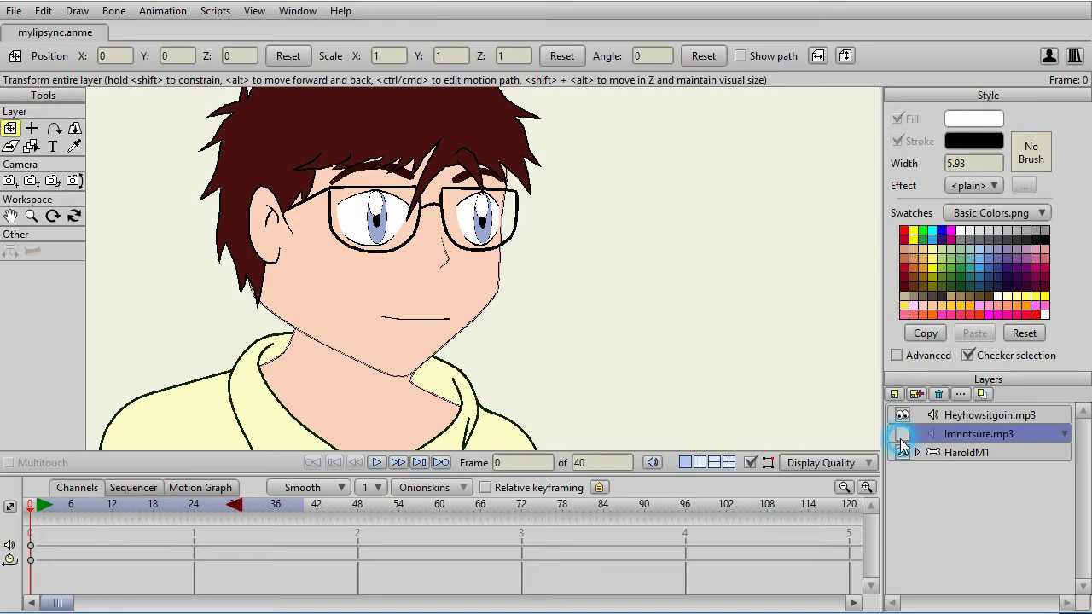
click(965, 452)
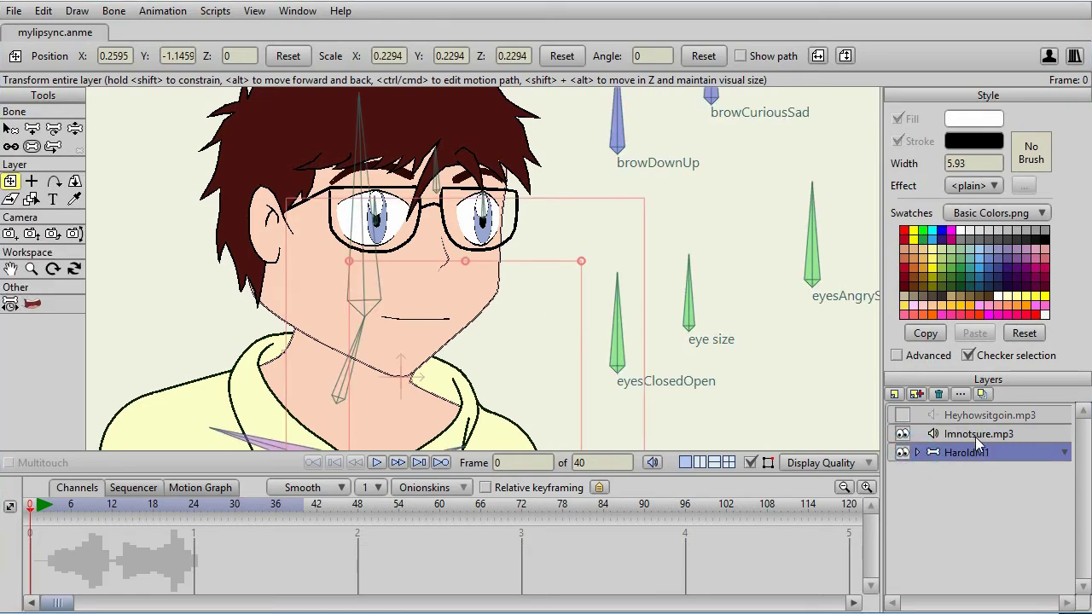
Step: Expand HaroldM1 and its Head group, then select the Mouth switch layer
click(920, 454)
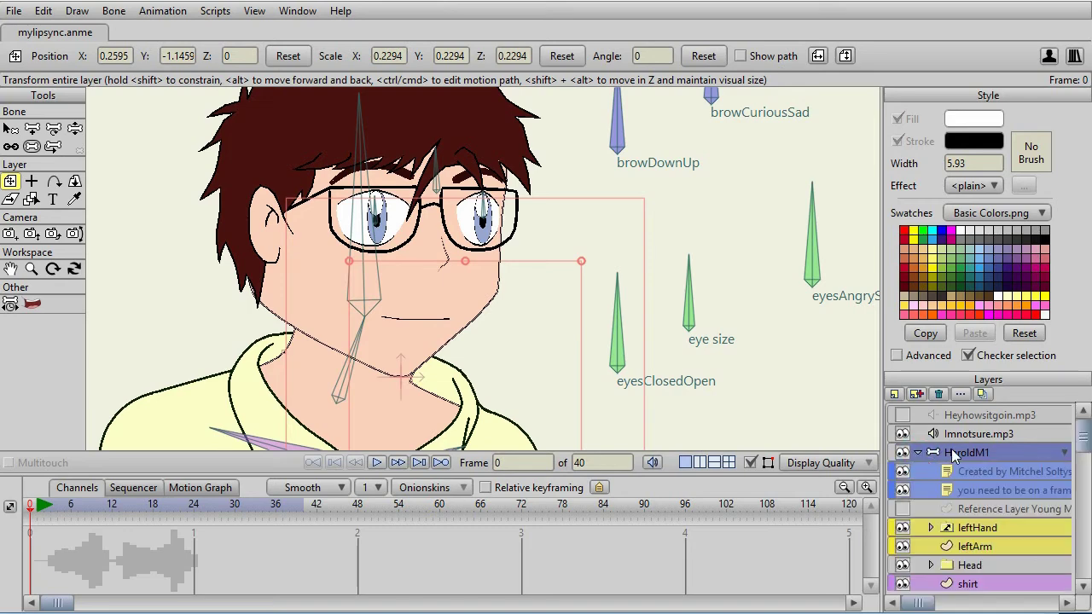
scroll(947, 465, down, 4)
click(931, 456)
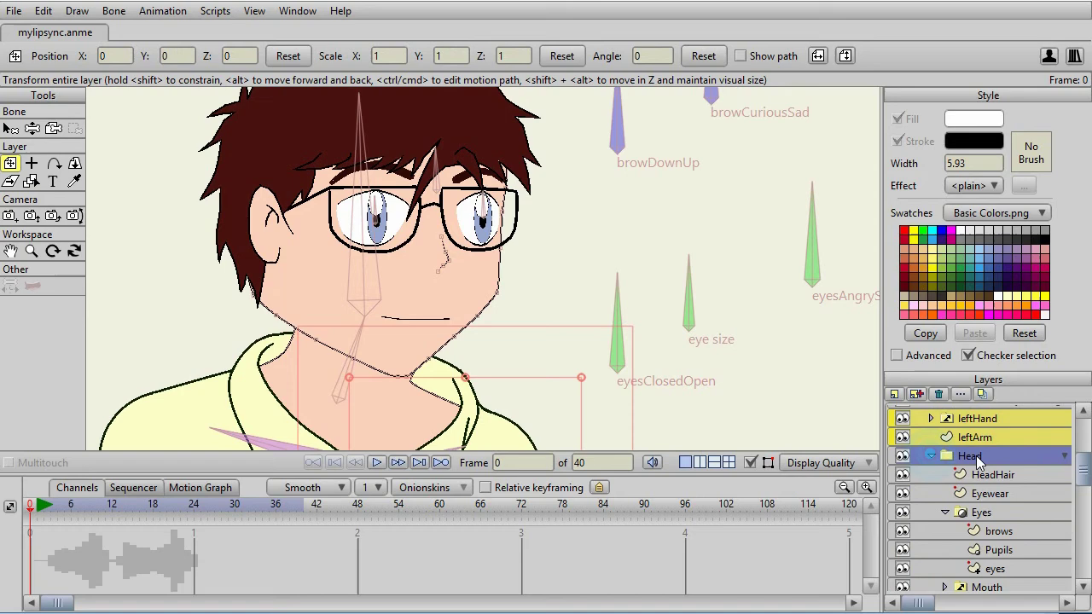
scroll(979, 475, down, 4)
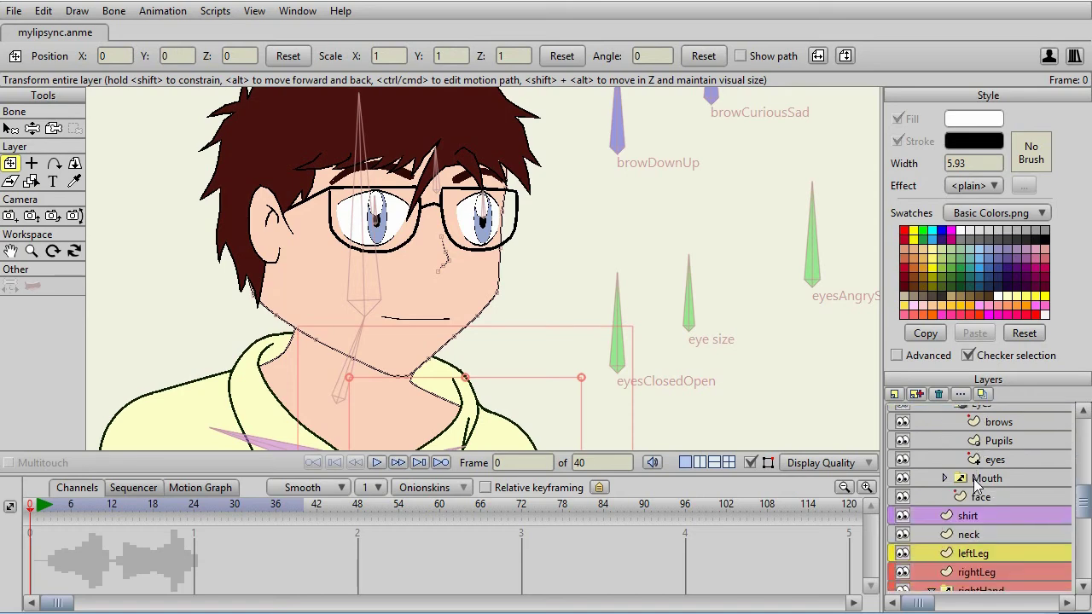
click(977, 479)
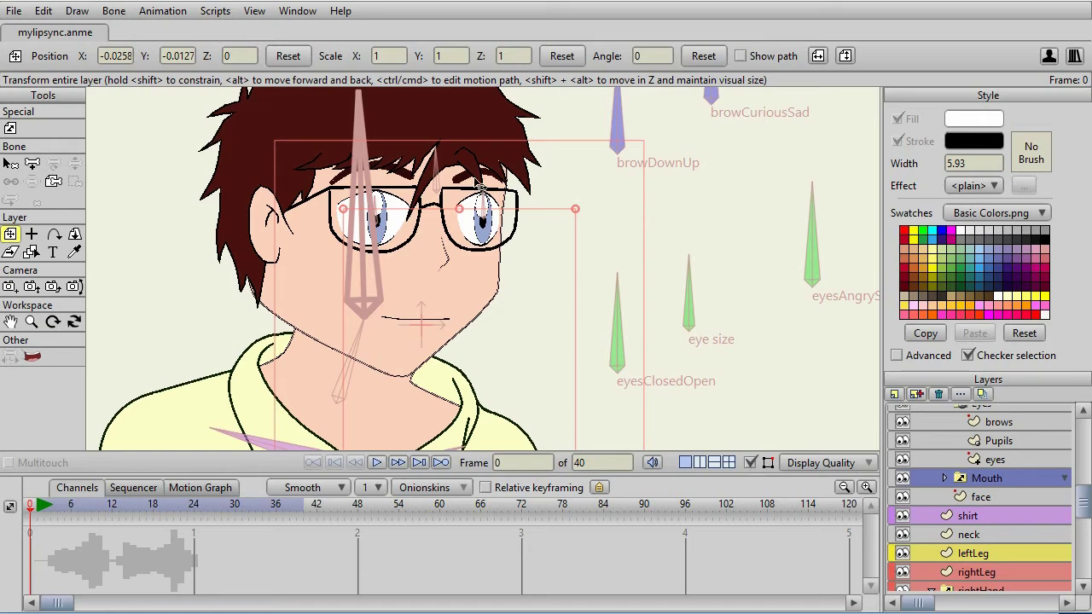
Step: Hide the bone overlays and preview the animation with its audio
click(751, 464)
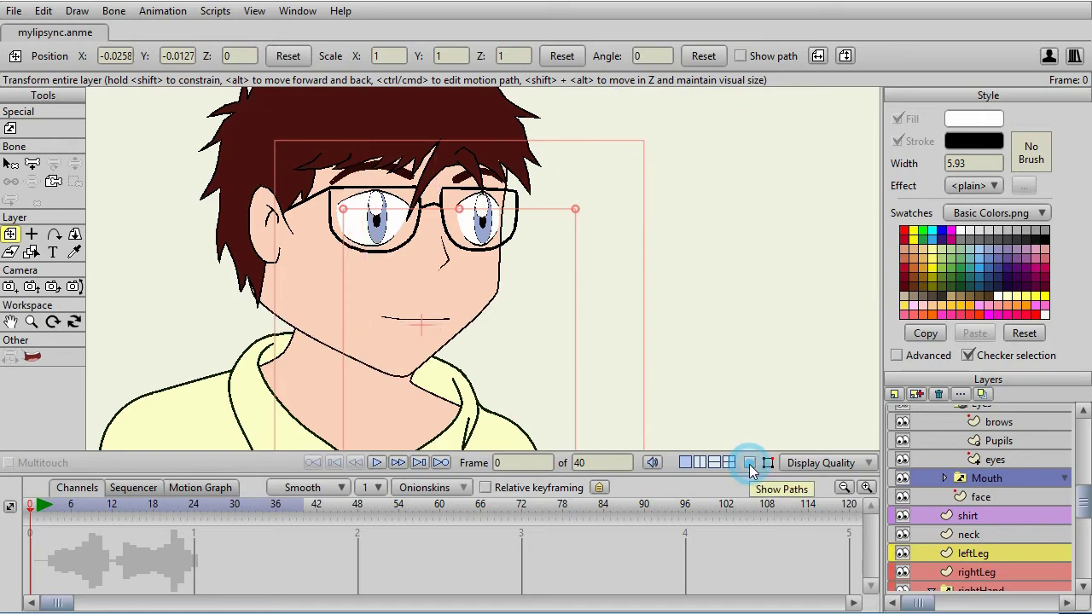
click(377, 463)
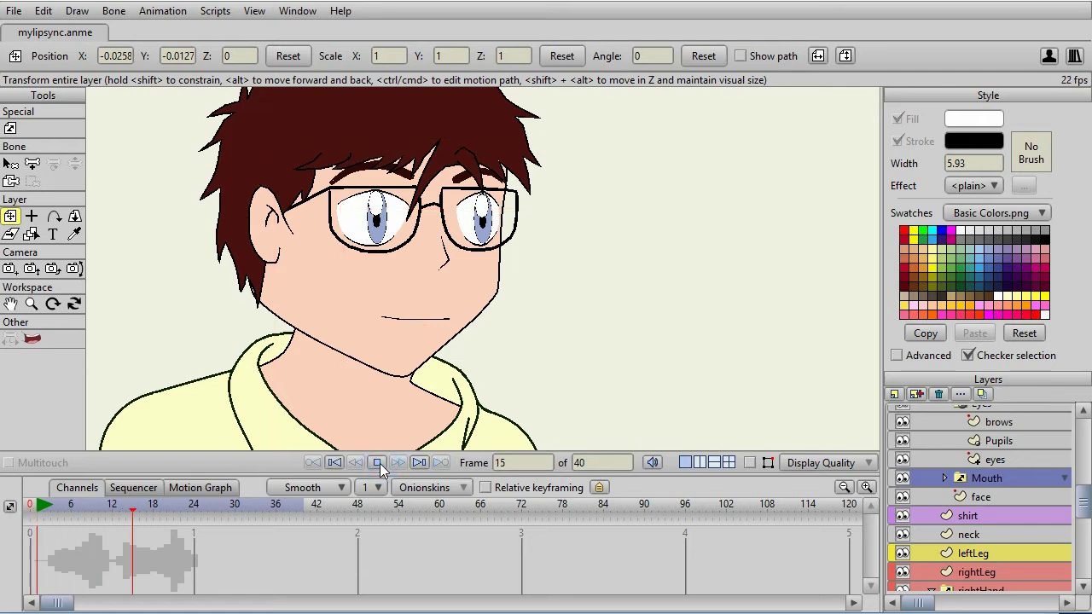
click(378, 463)
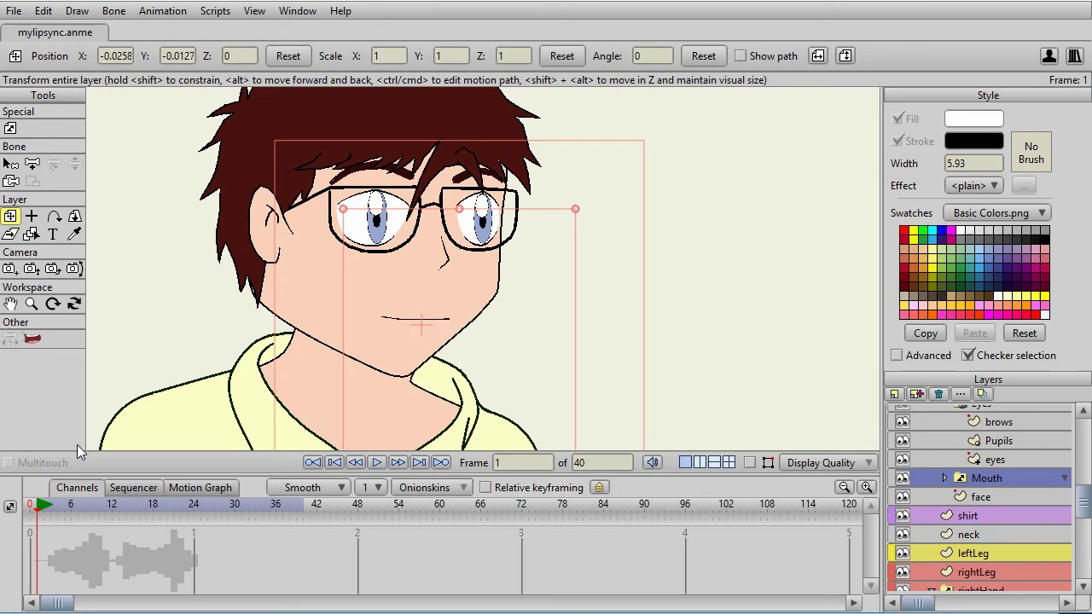
Step: With the LipSync tool, preview the phrase from frame 3, then open Lip Sync for frames 3–24
click(33, 341)
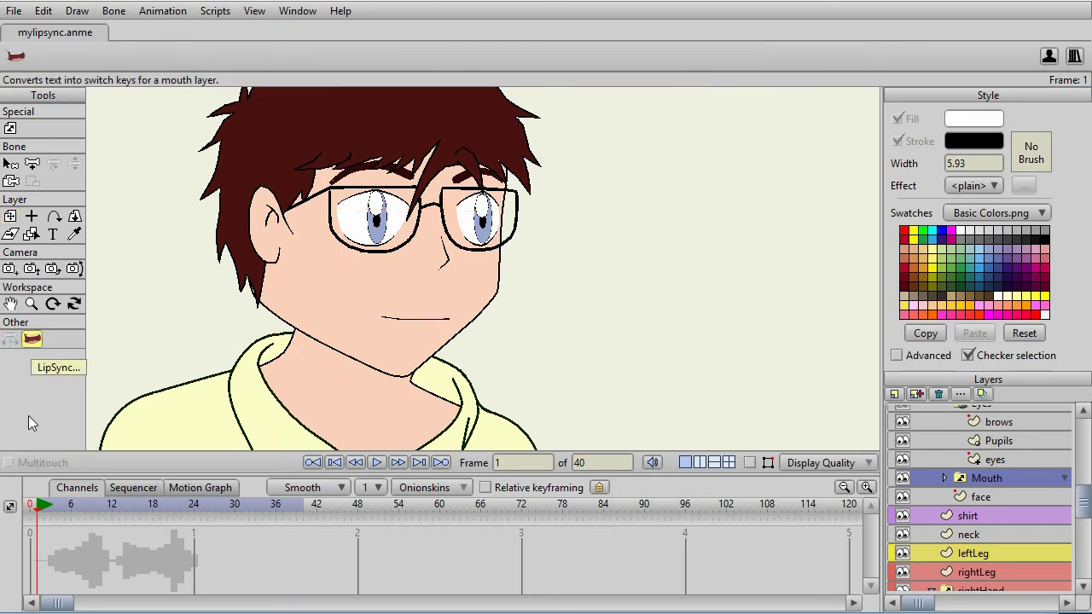
click(52, 511)
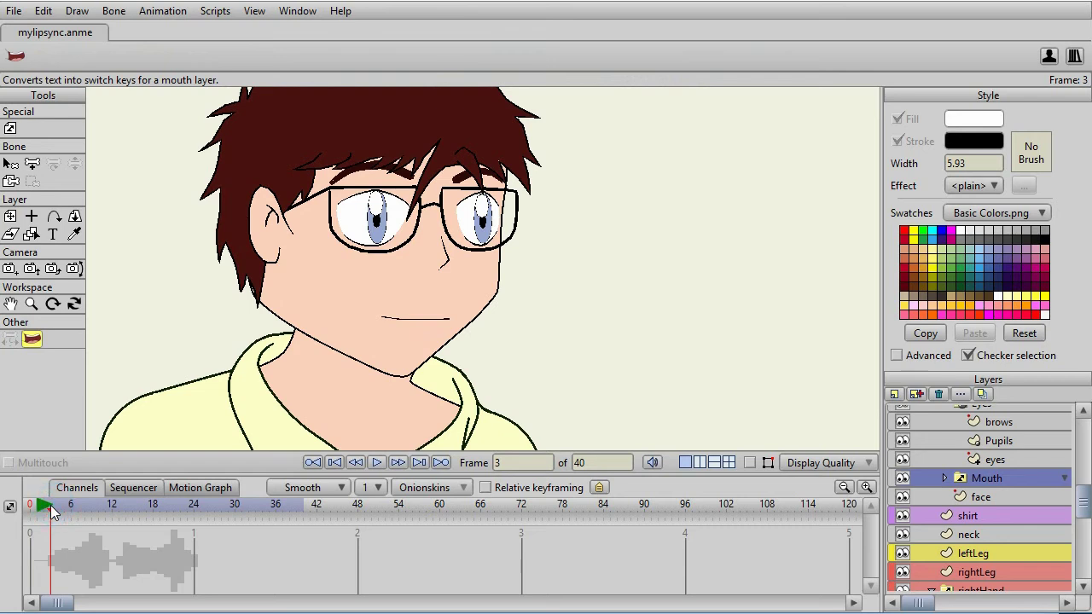
mouse_move(51, 510)
mouse_down()
mouse_move(111, 510)
mouse_move(48, 514)
mouse_up()
key(space)
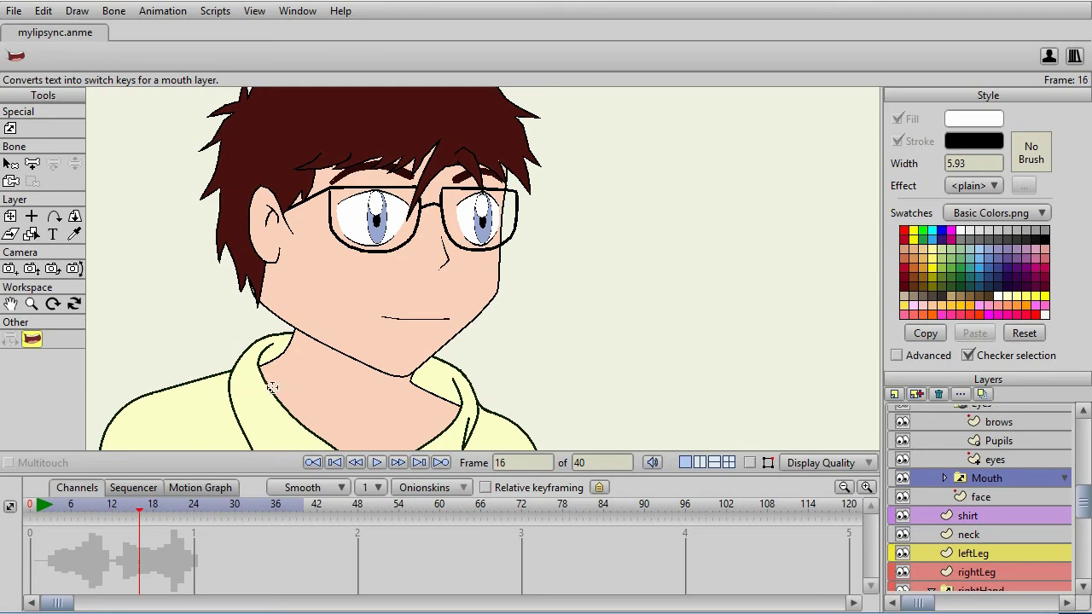
click(337, 380)
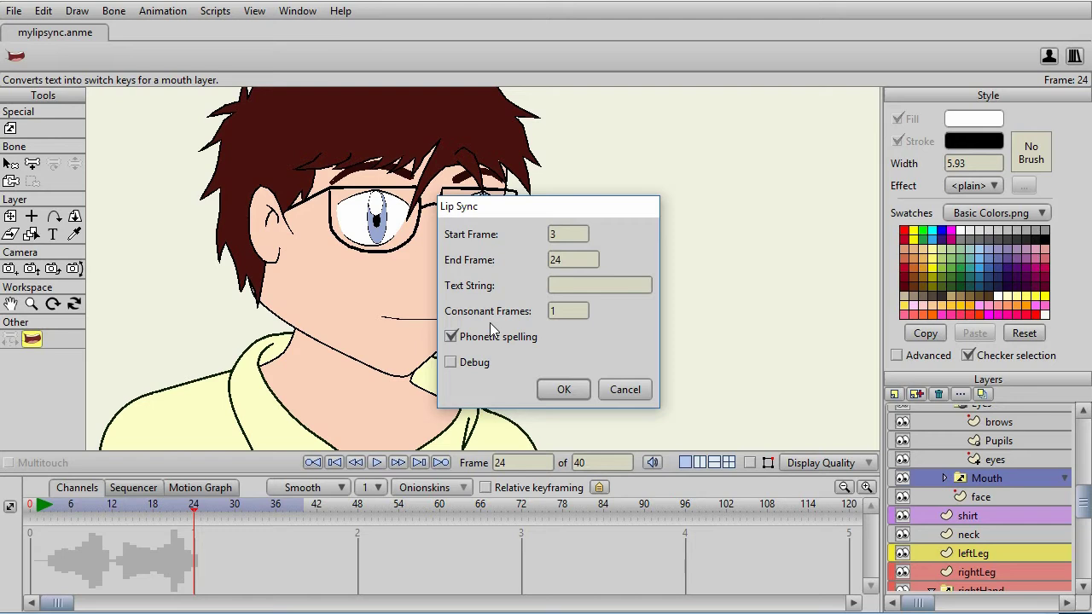
Step: Enter 'Im not sure' as the Lip Sync text string for frames 3–24
click(560, 288)
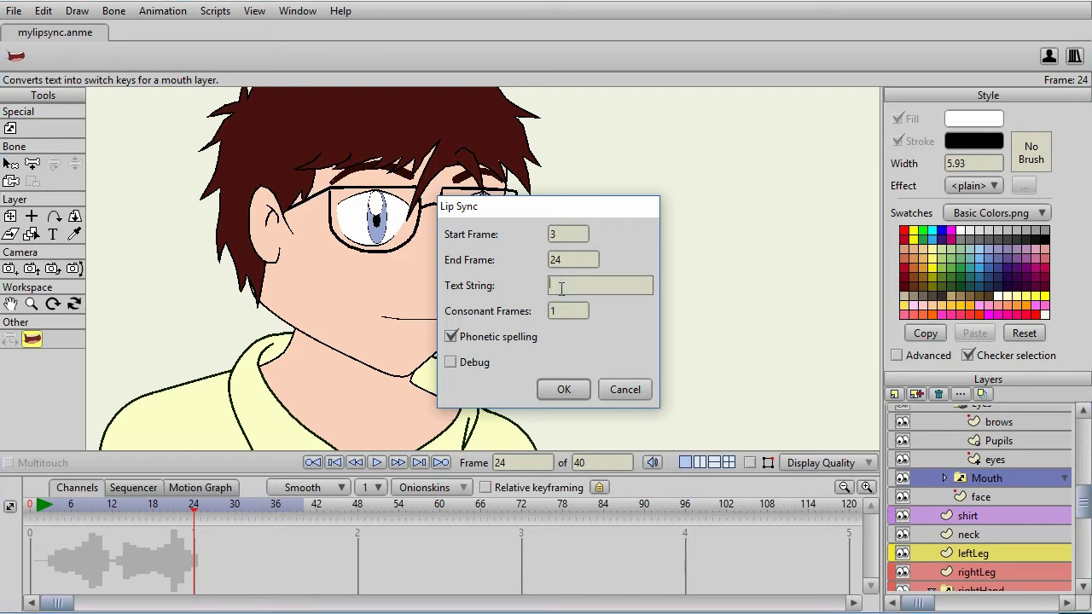
text(Im not sure)
click(622, 285)
click(606, 285)
key(Tab)
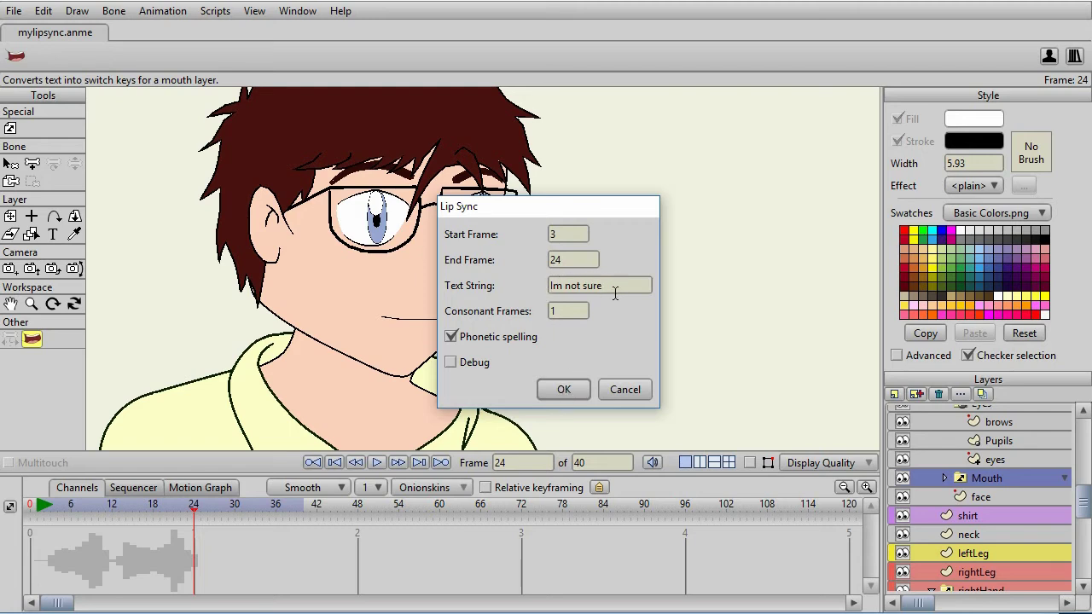
click(566, 390)
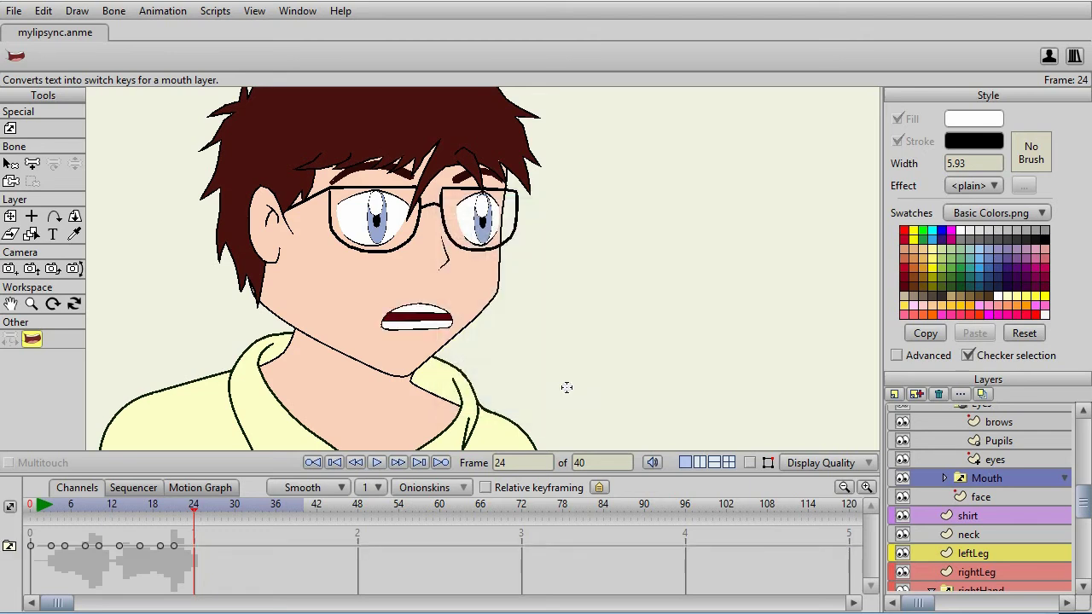
click(376, 462)
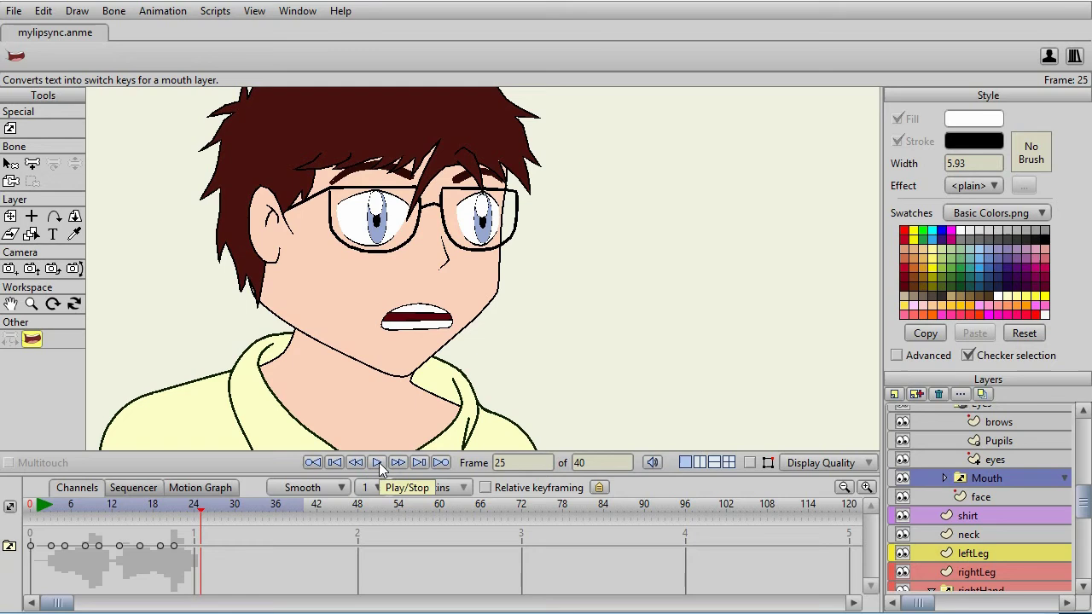
click(379, 463)
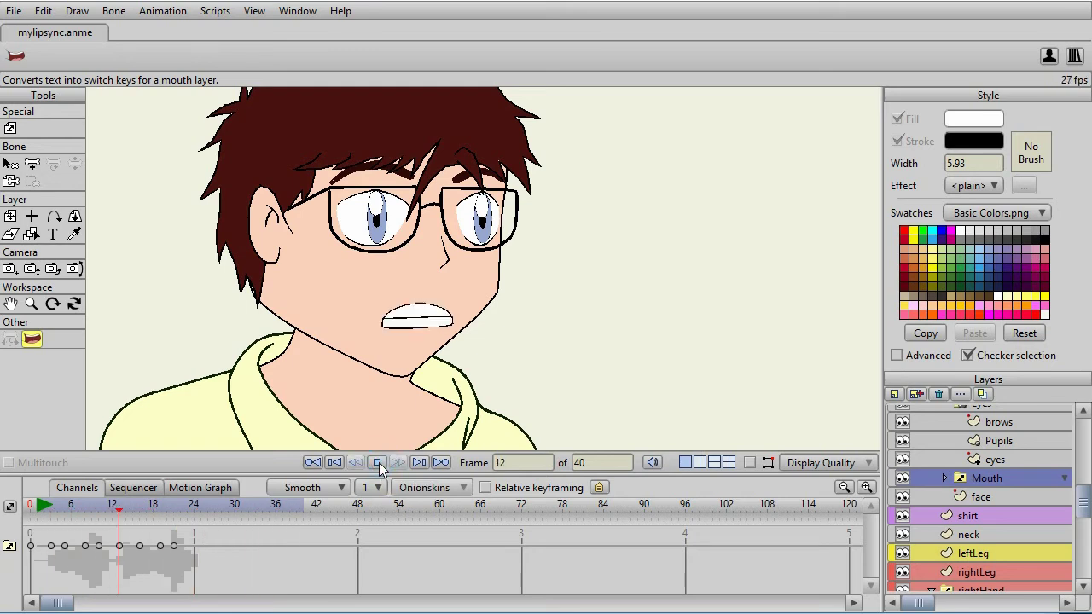
click(379, 462)
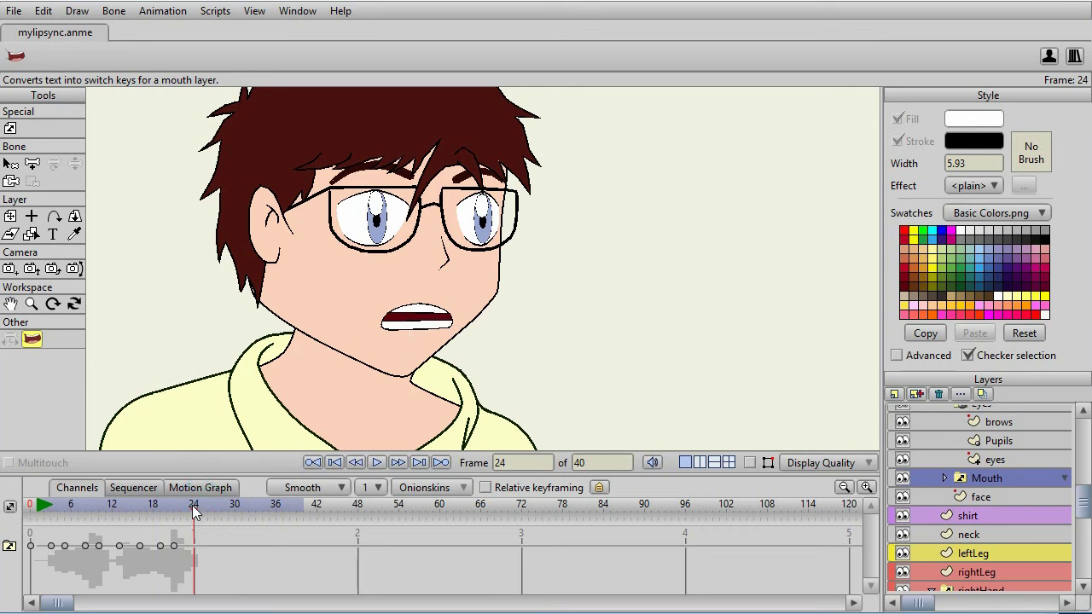
drag(188, 505, 210, 505)
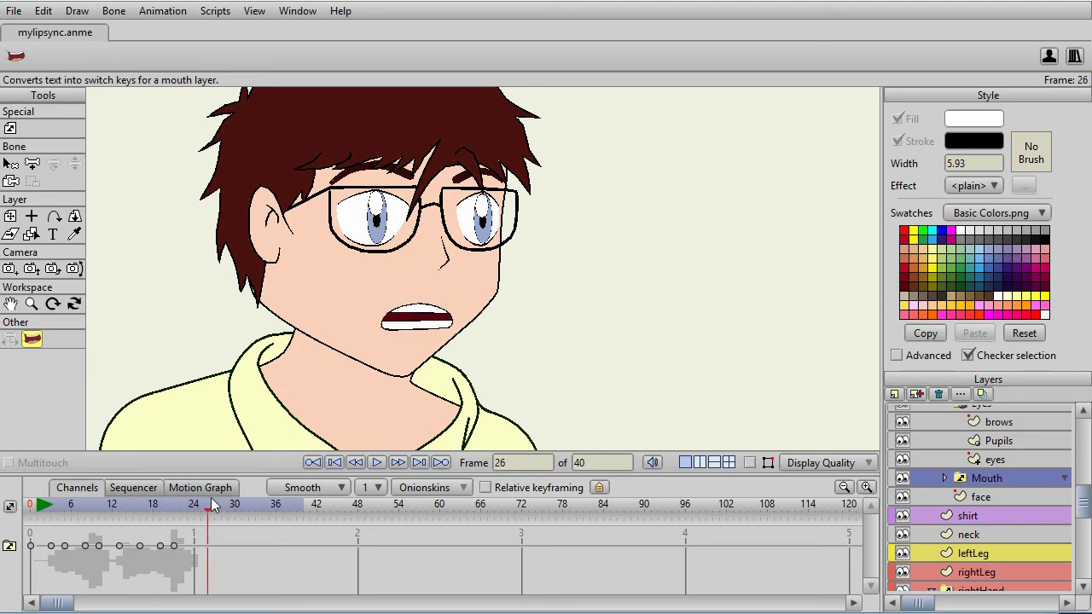
click(244, 532)
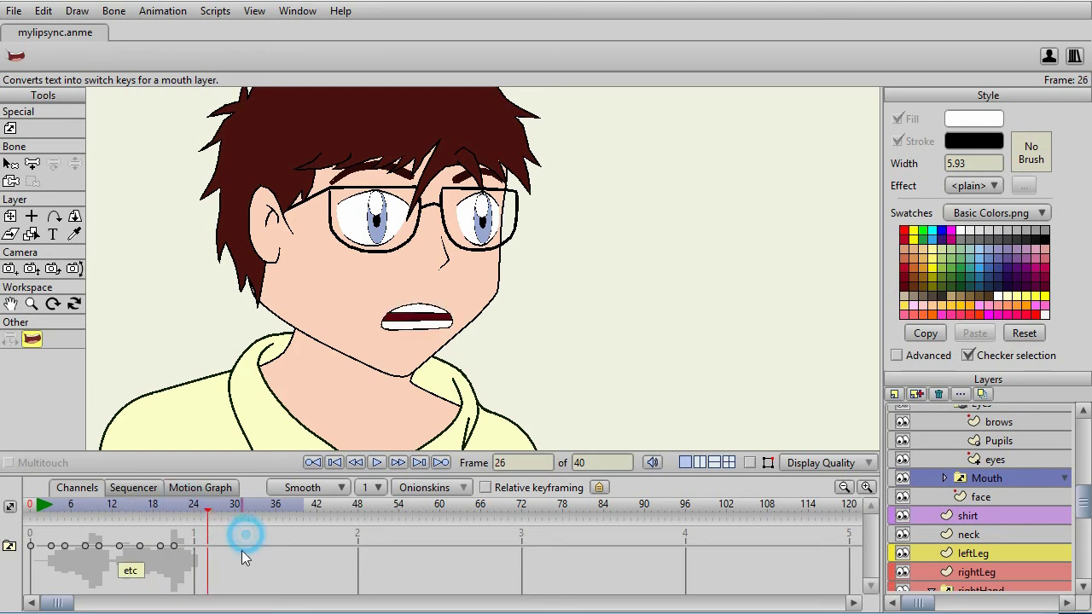
Step: Delete the Mouth layer's old switch keys and play from frame 3 to find the phrase end
drag(215, 564, 29, 543)
key(Delete)
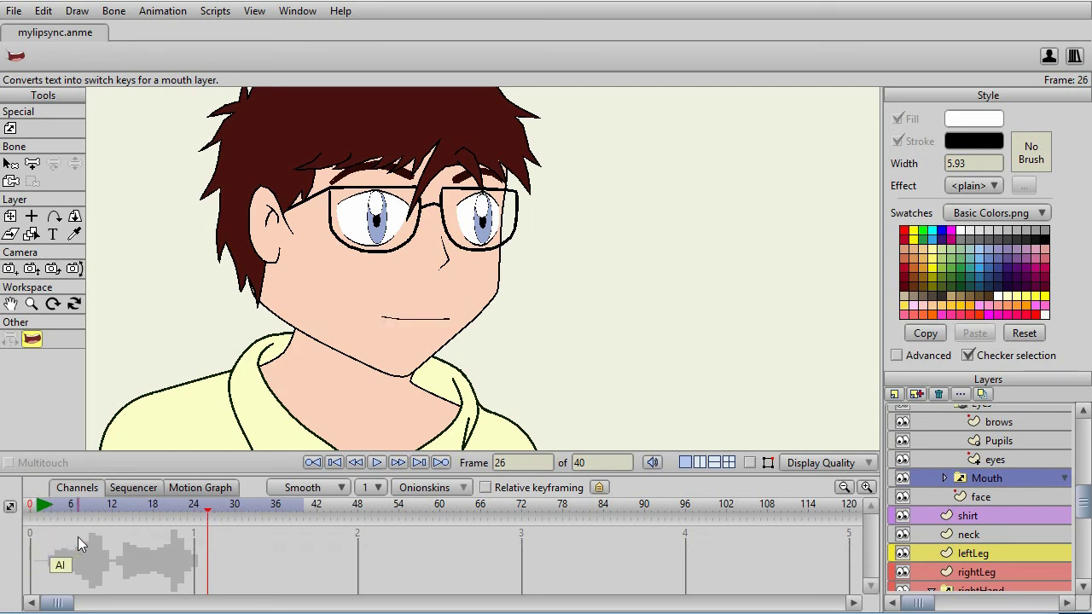
click(50, 505)
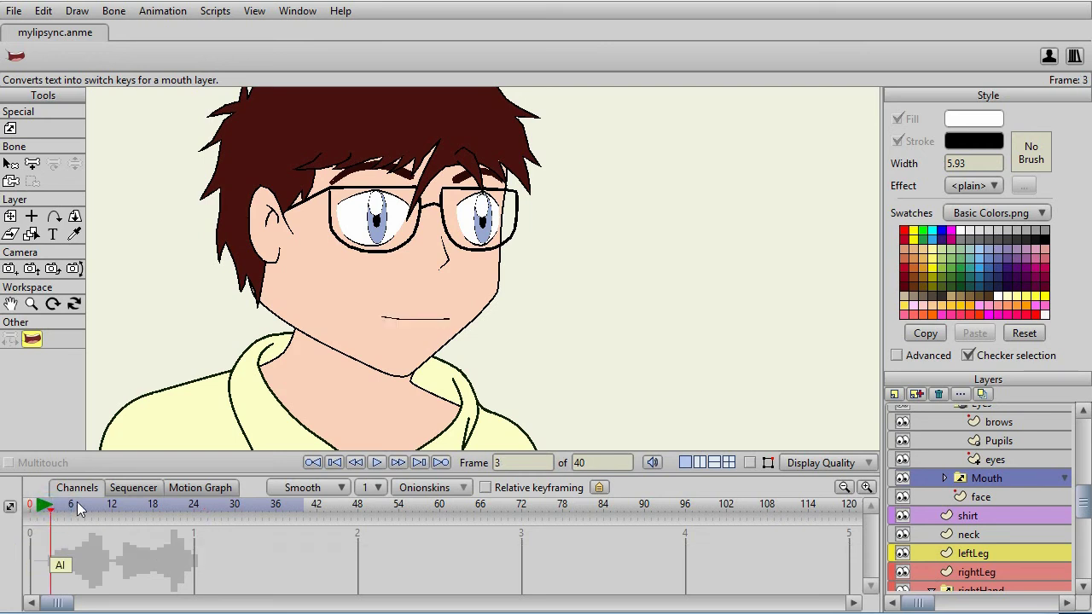
key(space)
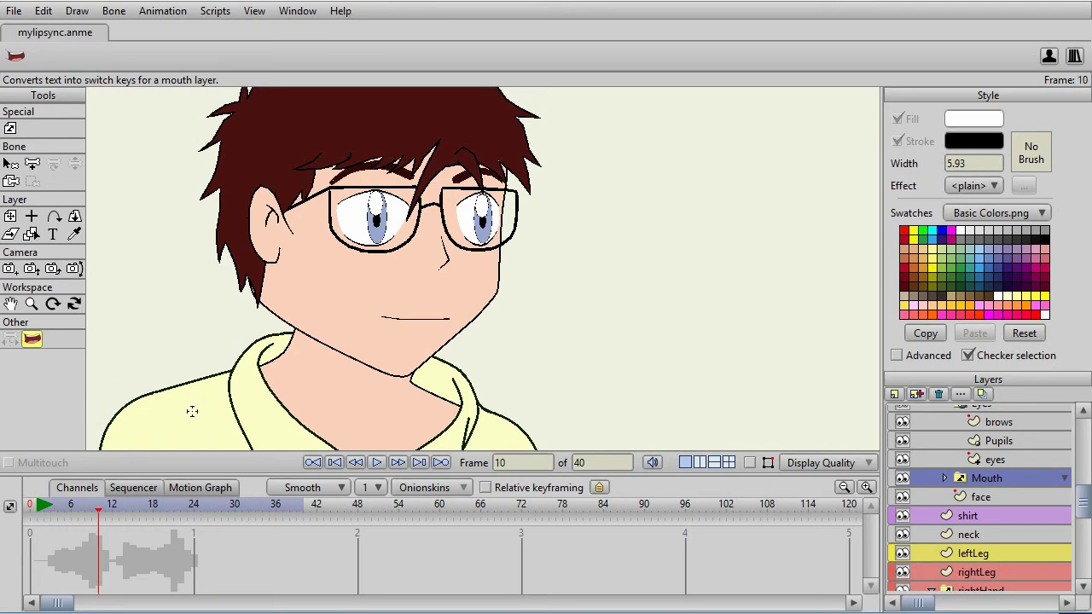
key(Right)
key(Right)
key(Right)
key(Right)
key(Left)
key(Left)
key(Left)
key(Right)
key(Right)
key(Right)
Step: Reopen Lip Sync for frames 3–24 and shorten the text string to 'Im not sur'
click(289, 404)
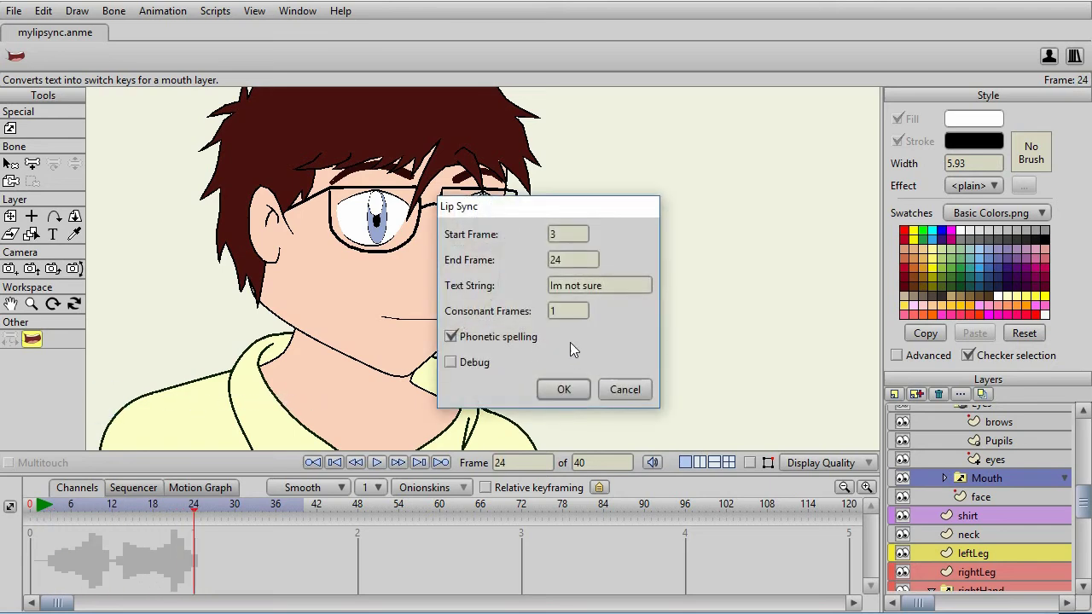
double_click(608, 287)
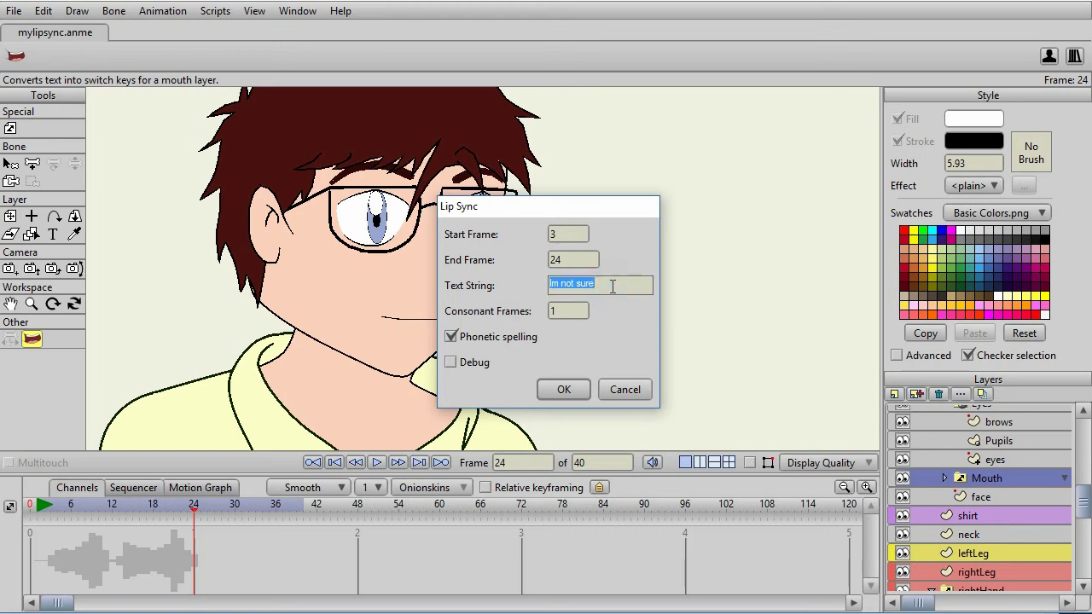
click(613, 287)
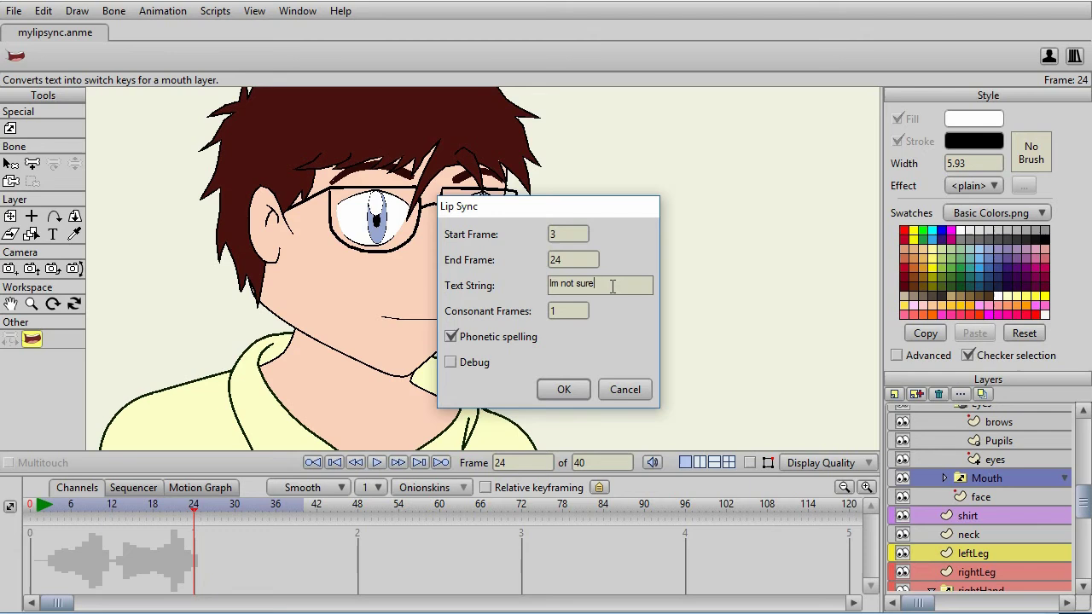
key(BackSpace)
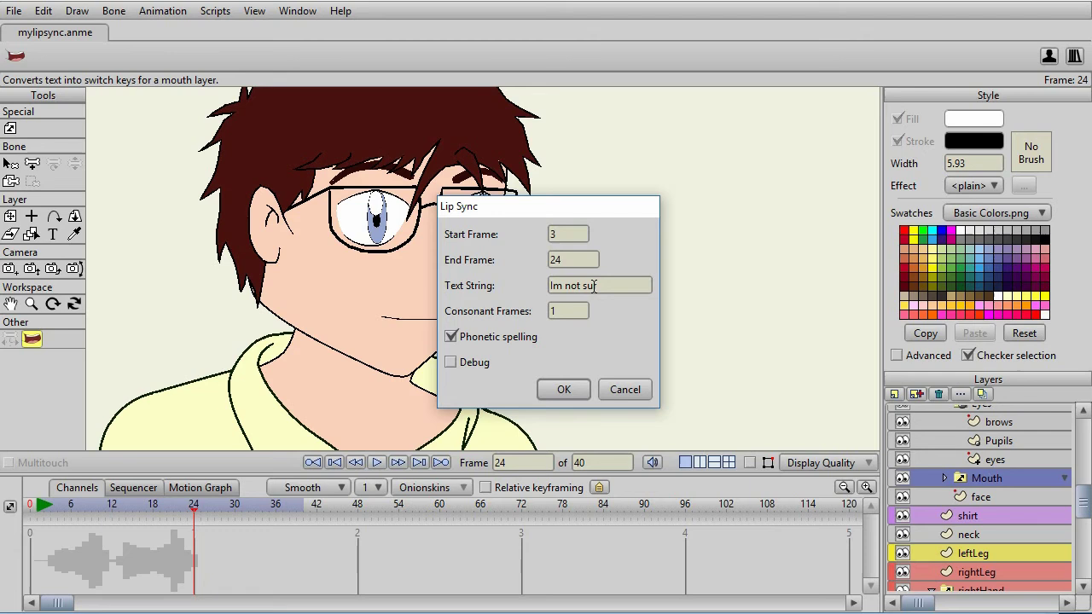
Step: Generate the 'Im not sur' lip-sync keys and preview the playback
click(580, 394)
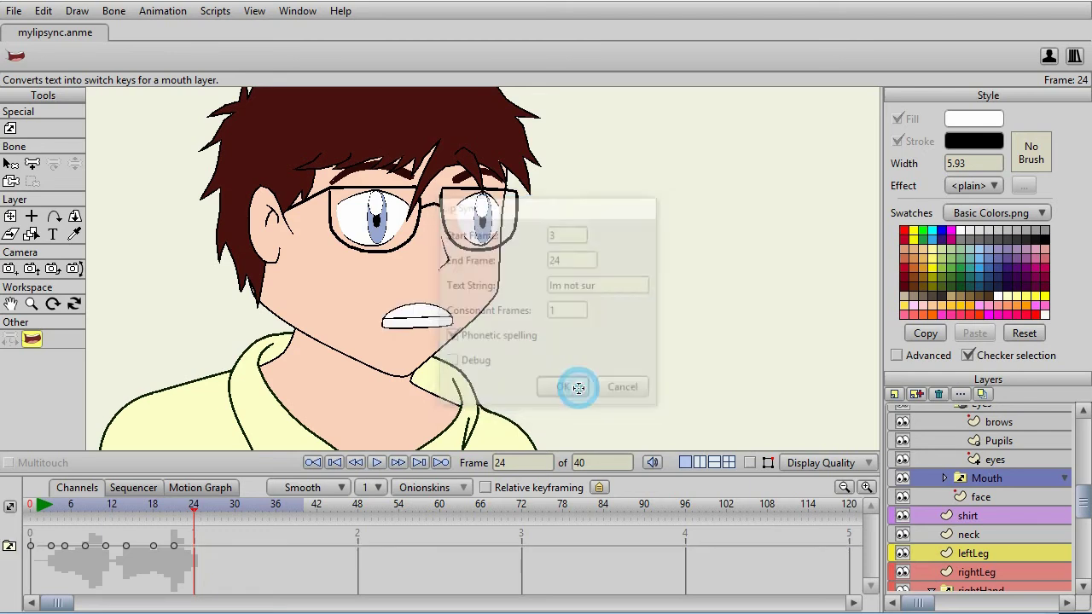
click(377, 463)
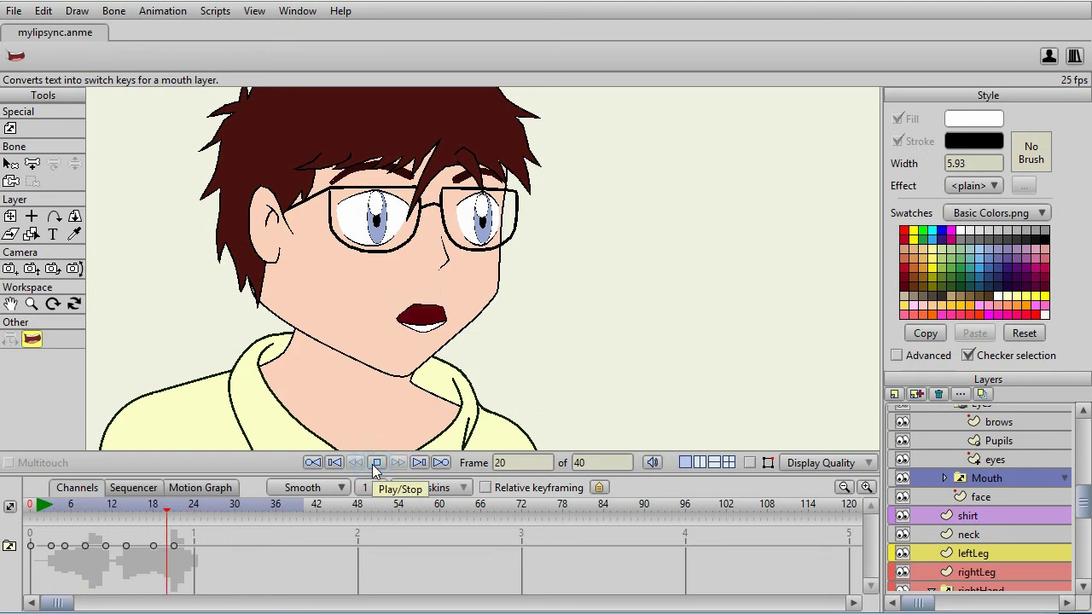
click(376, 462)
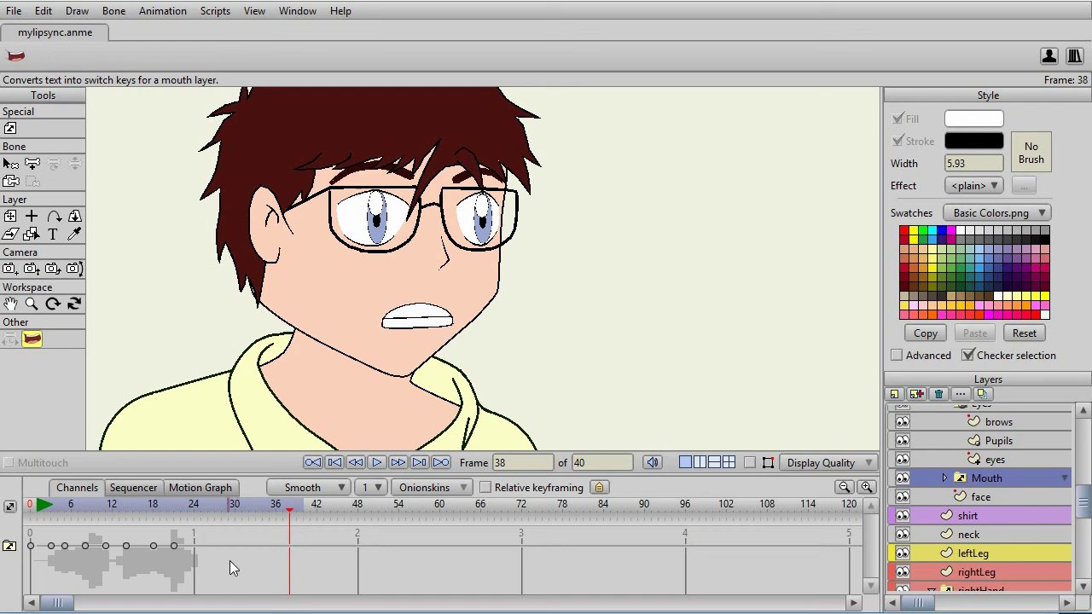
Step: Delete all eight generated lip-sync keyframes from the Mouth layer
drag(231, 580, 31, 540)
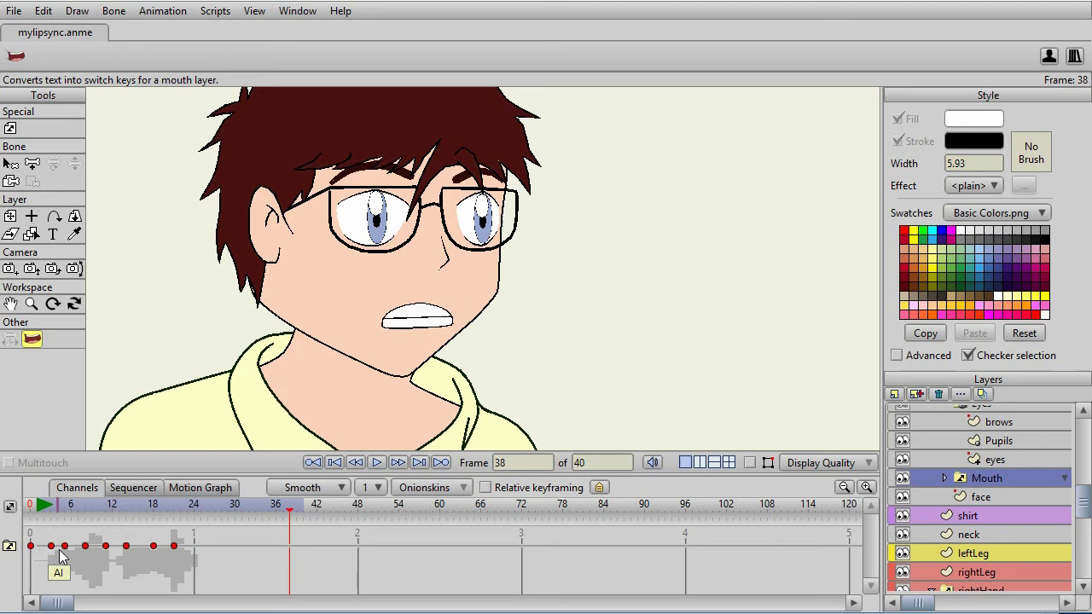
key(Delete)
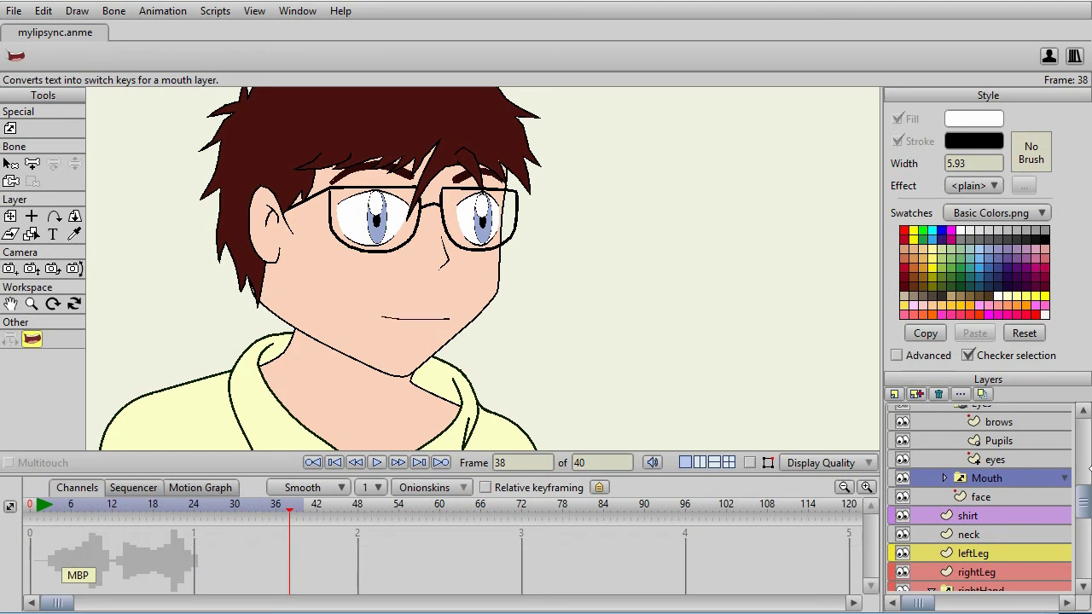
drag(1084, 503, 1084, 432)
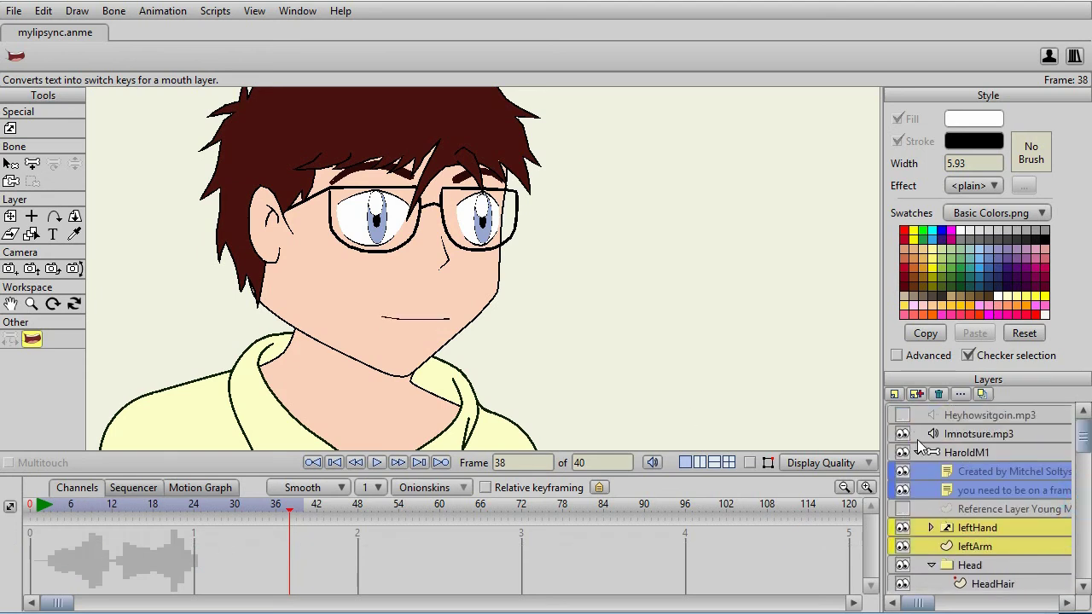
Step: Show Heyhowsitgoin.mp3, hide Imnotsure.mp3, and play the new audio once
click(903, 415)
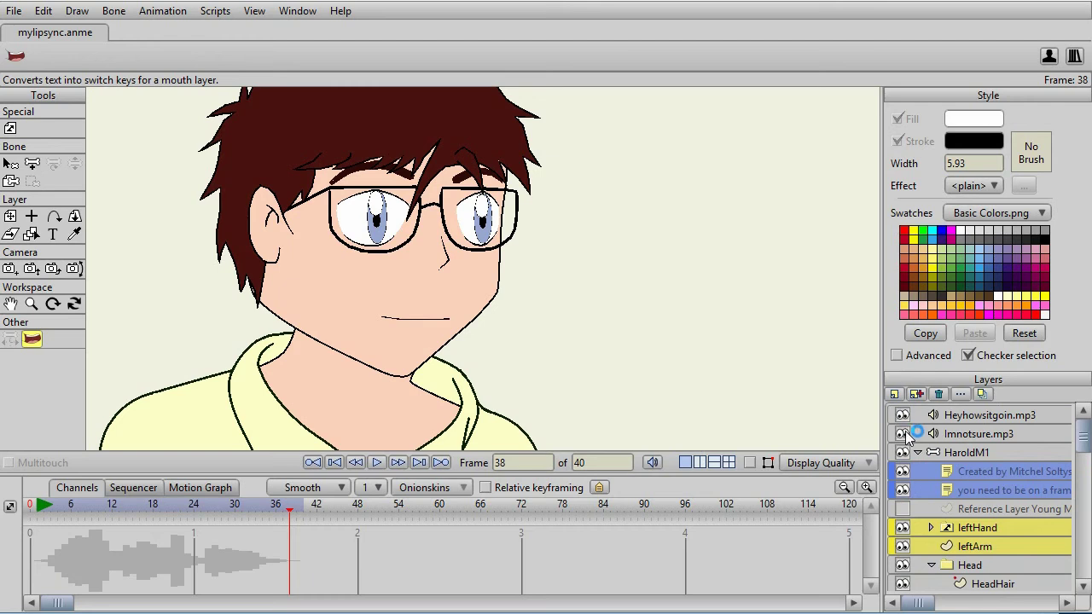
click(903, 433)
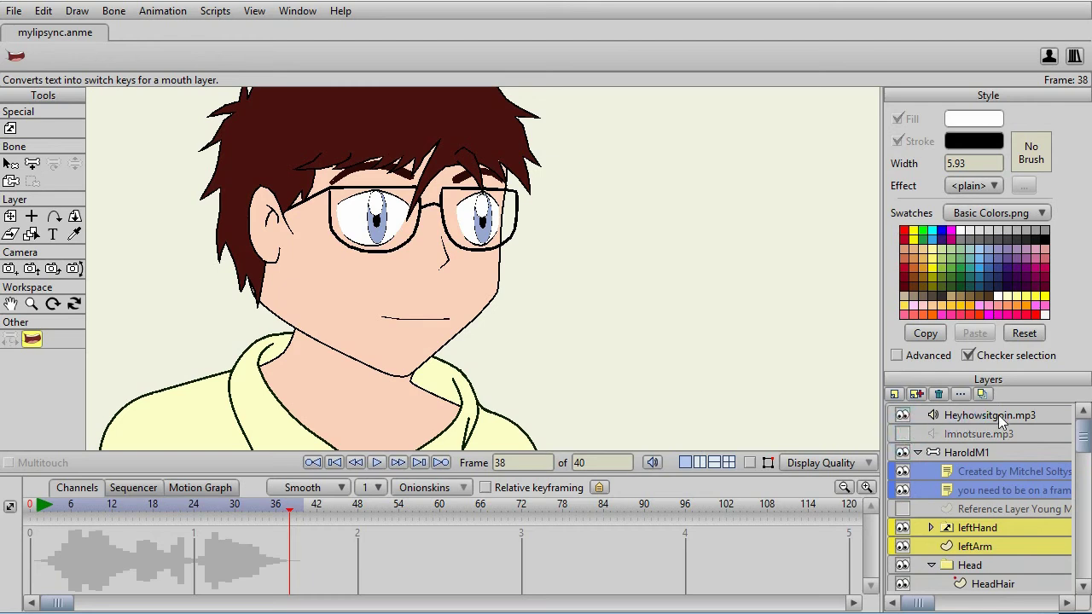
click(379, 465)
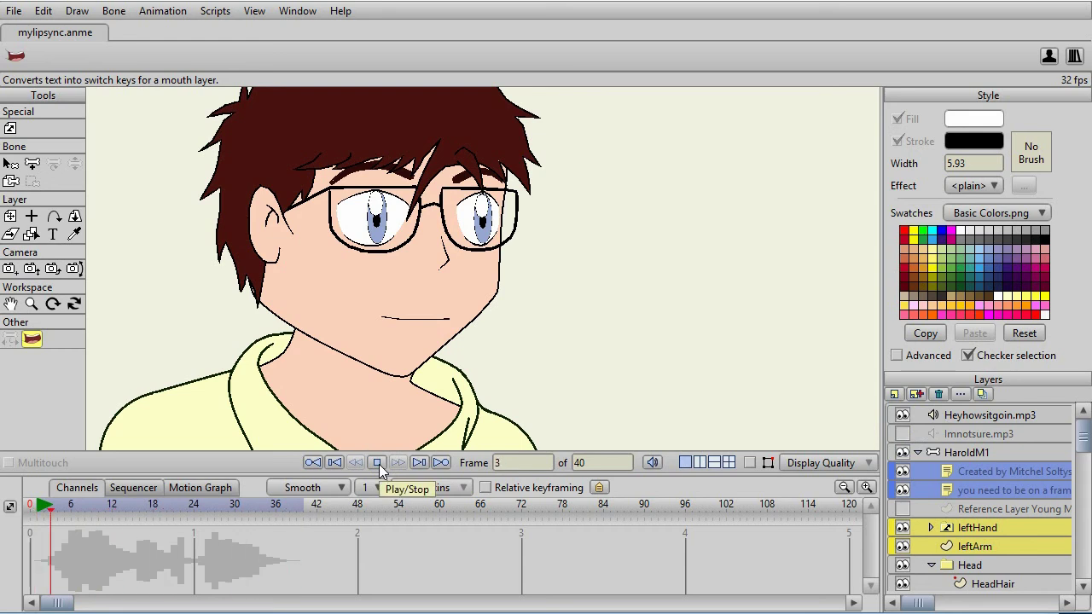
click(381, 464)
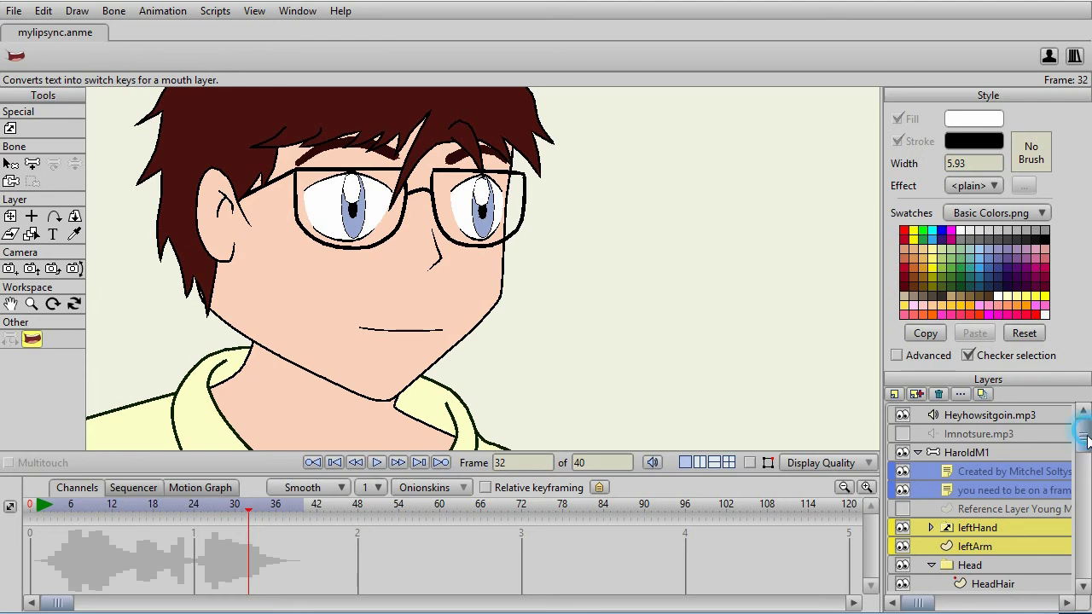
Step: Generate Mouth lip-sync keys from the text 'hA' spanning frames 3 to 11
scroll(1016, 478, down, 5)
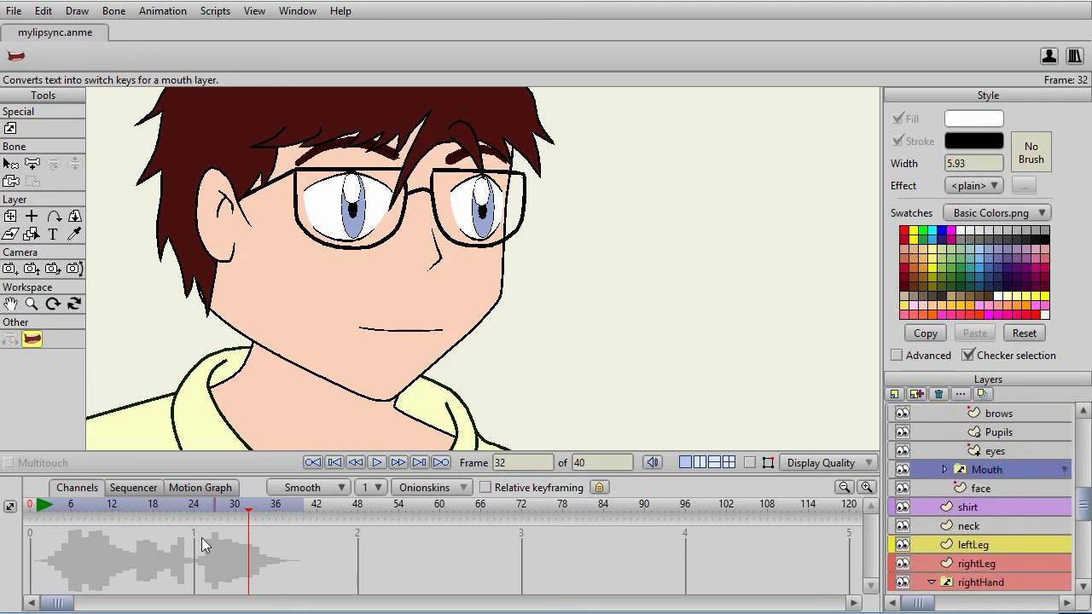
click(51, 504)
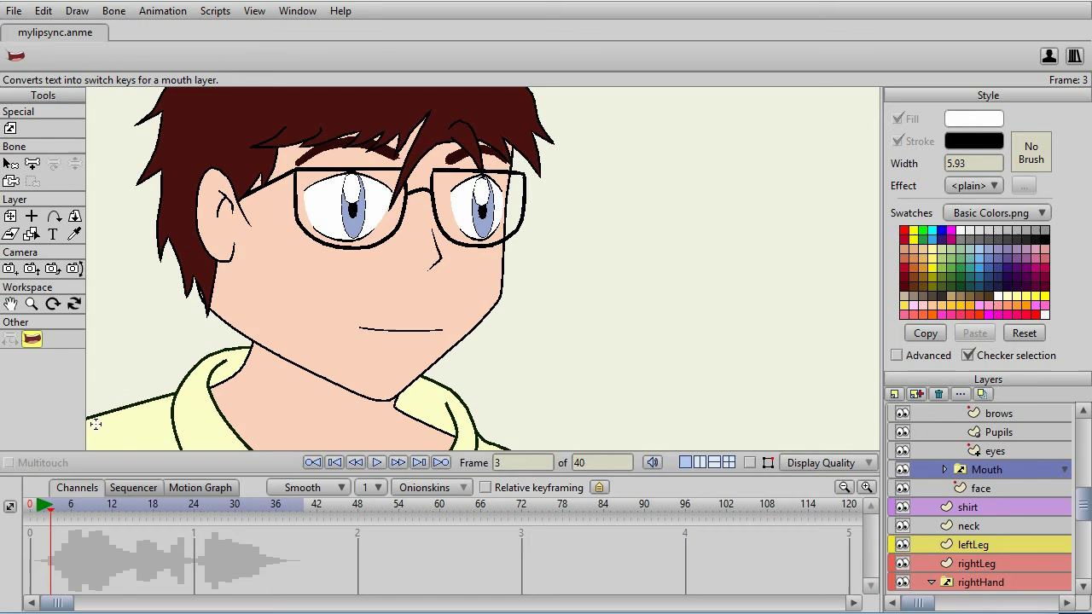
key(ctrl+Right)
key(ctrl+Right)
key(ctrl+Right)
key(ctrl+Right)
key(ctrl+Right)
key(ctrl+Right)
key(ctrl+Right)
key(ctrl+Right)
click(197, 397)
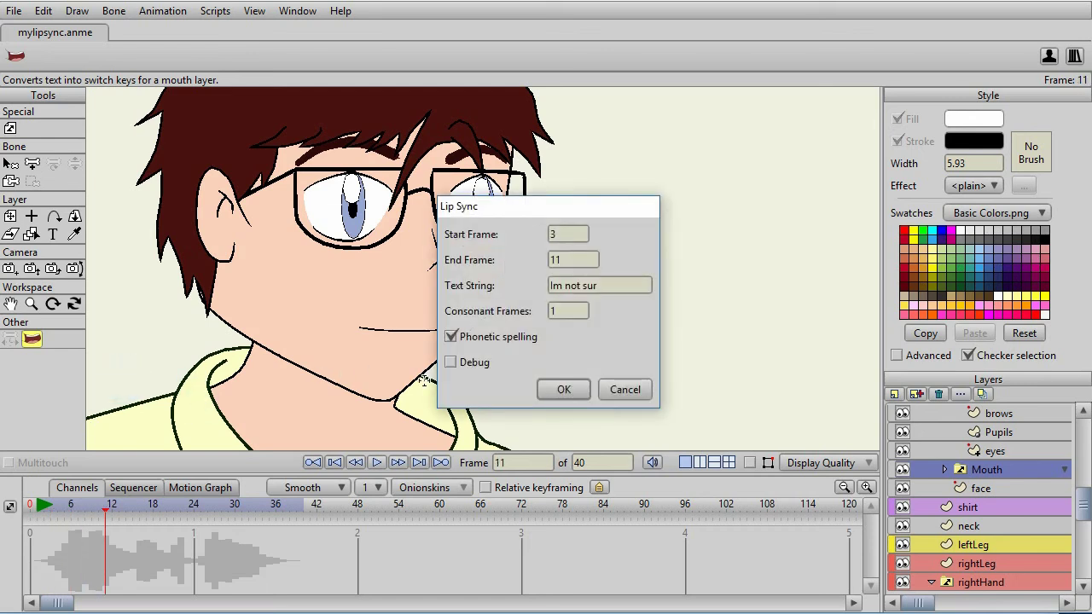
double_click(616, 285)
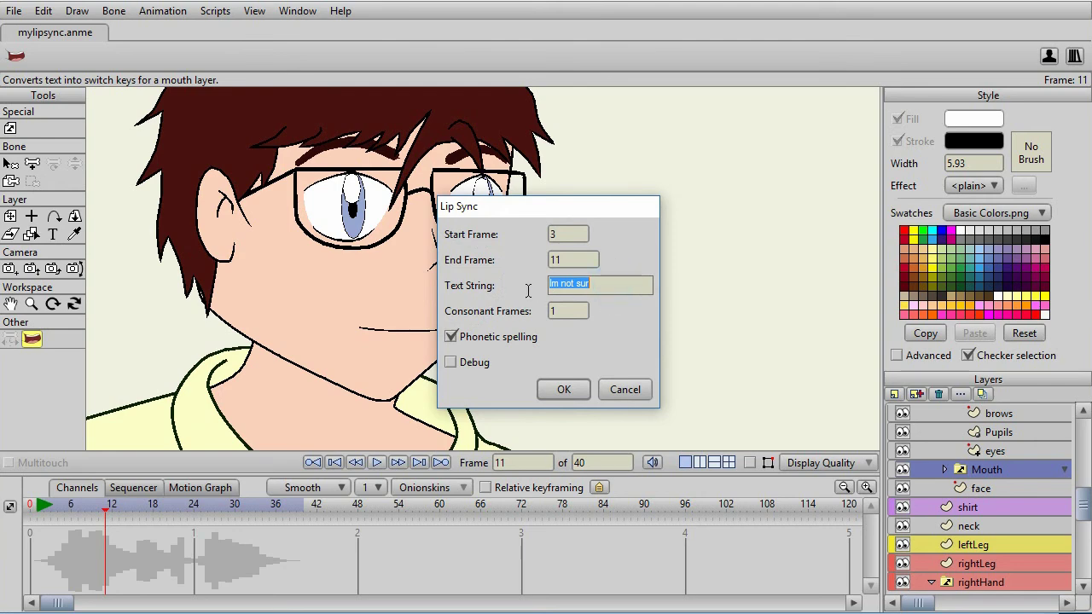
text(hA)
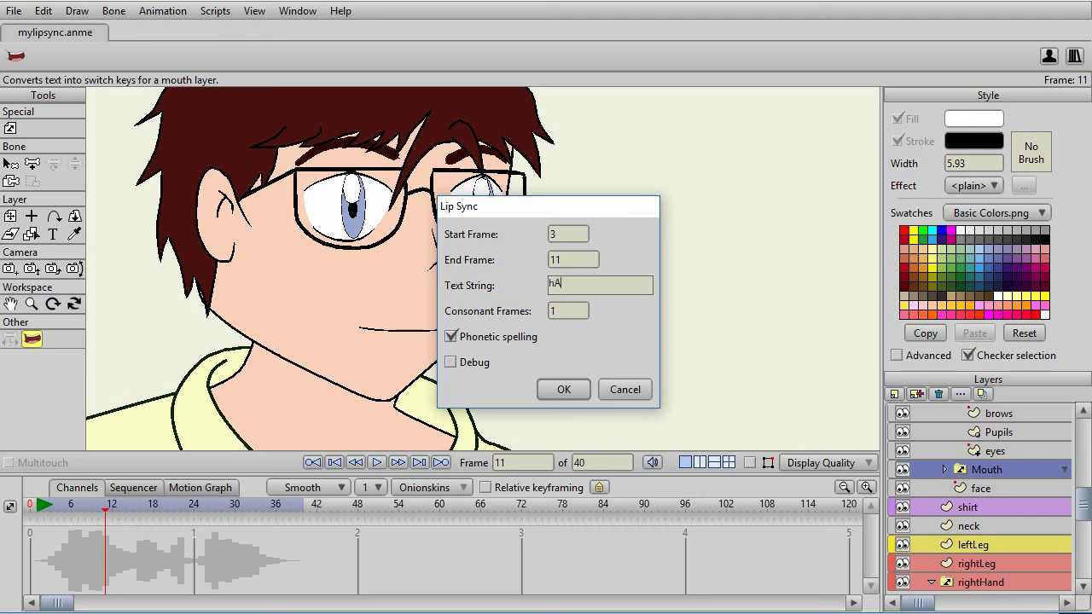
click(563, 389)
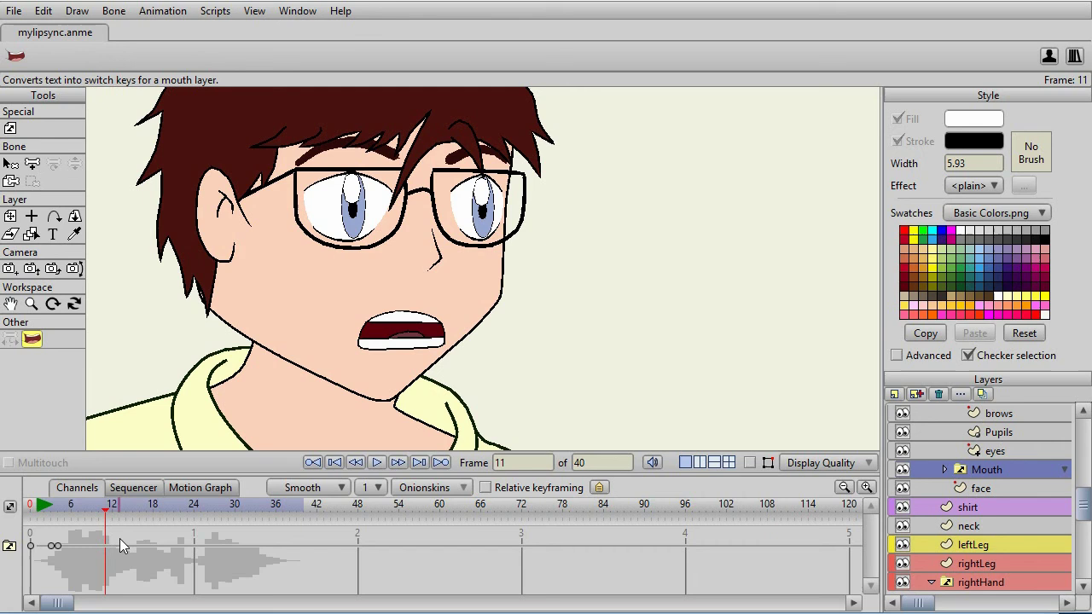
Step: Generate Mouth lip-sync keys from 'howz it gOin' spanning frames 14 to 37
drag(107, 511, 126, 528)
click(158, 386)
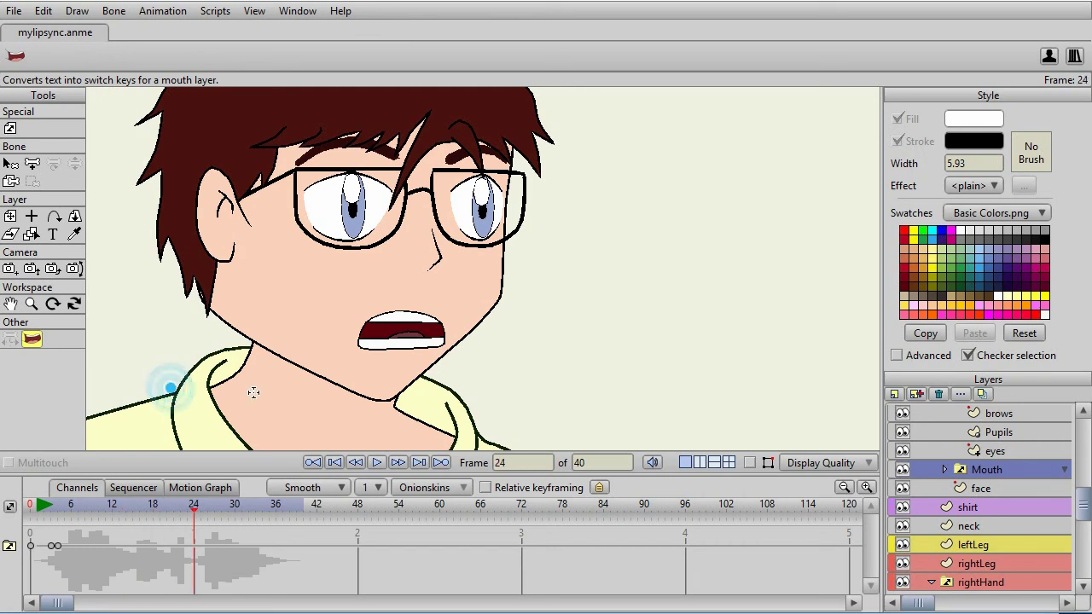
click(356, 400)
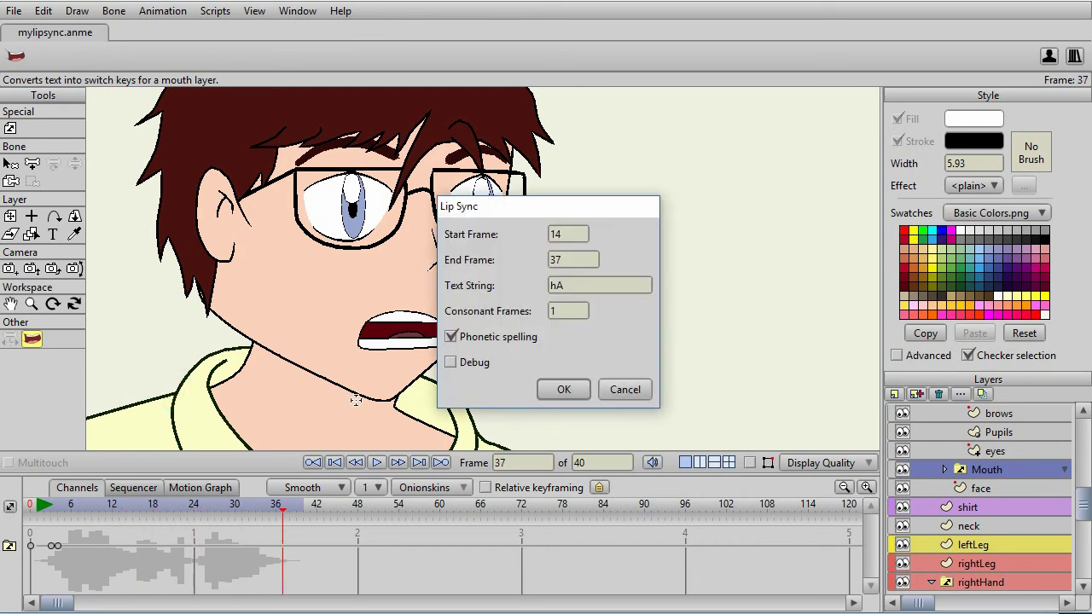
double_click(579, 286)
text(how)
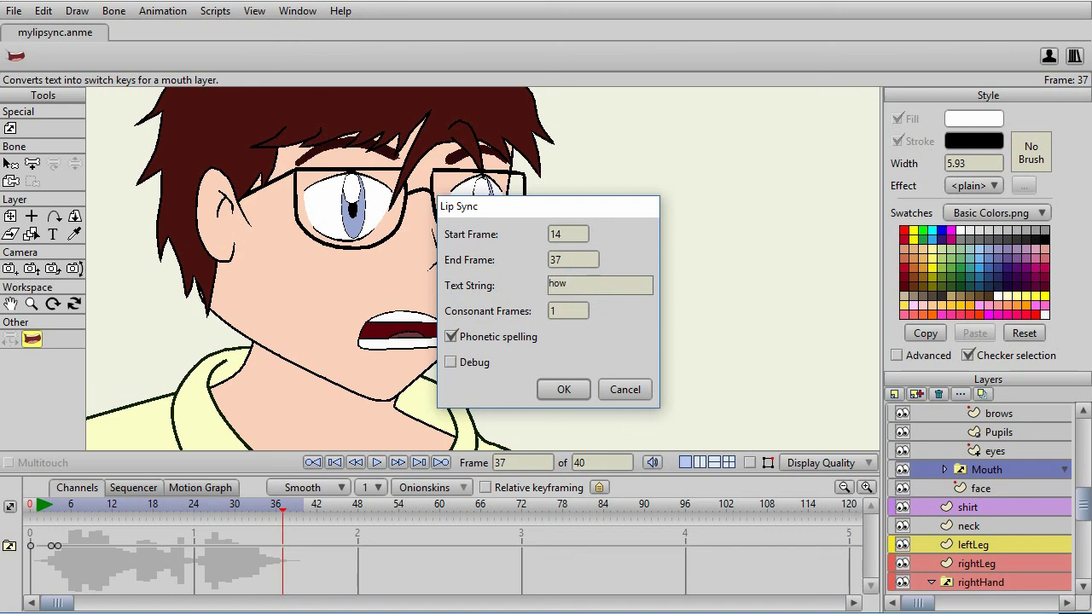
text(z it gOin)
click(568, 389)
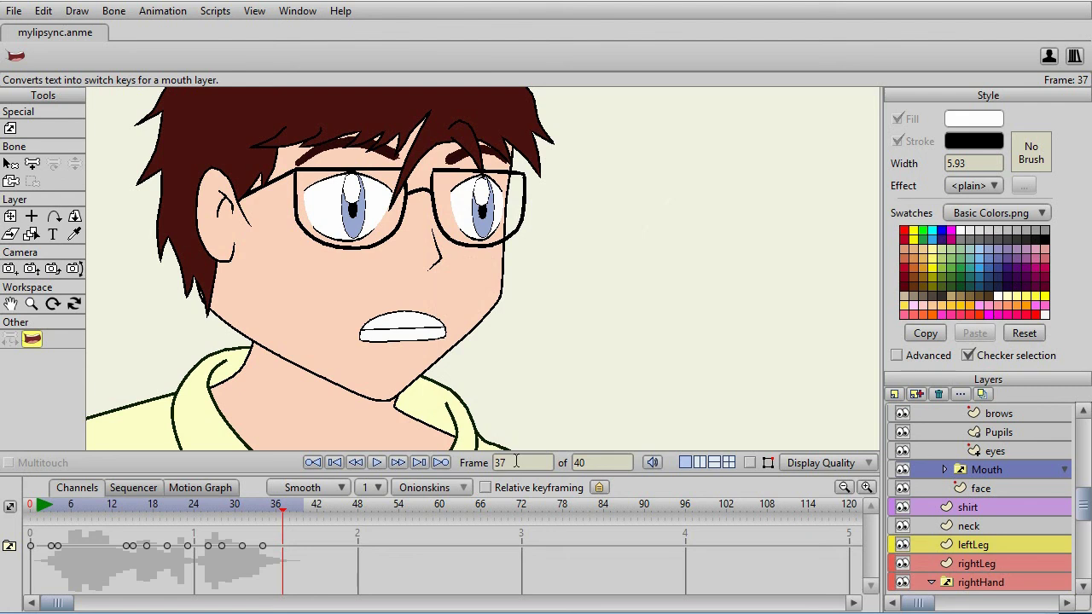
Step: Play back Harold's full greeting lip sync, frames 3–37, then stop
click(376, 464)
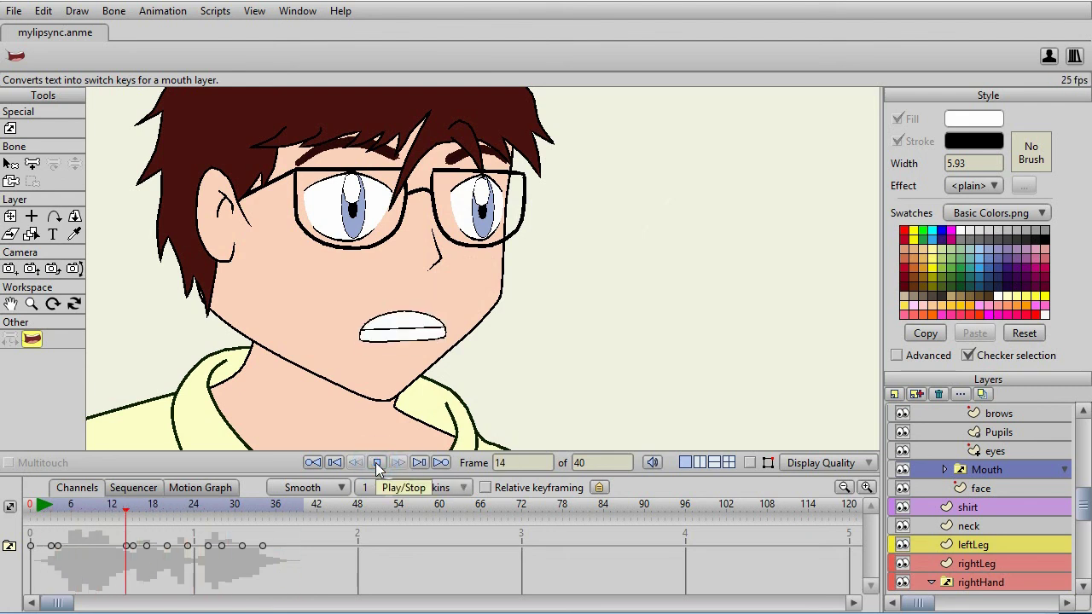
click(376, 464)
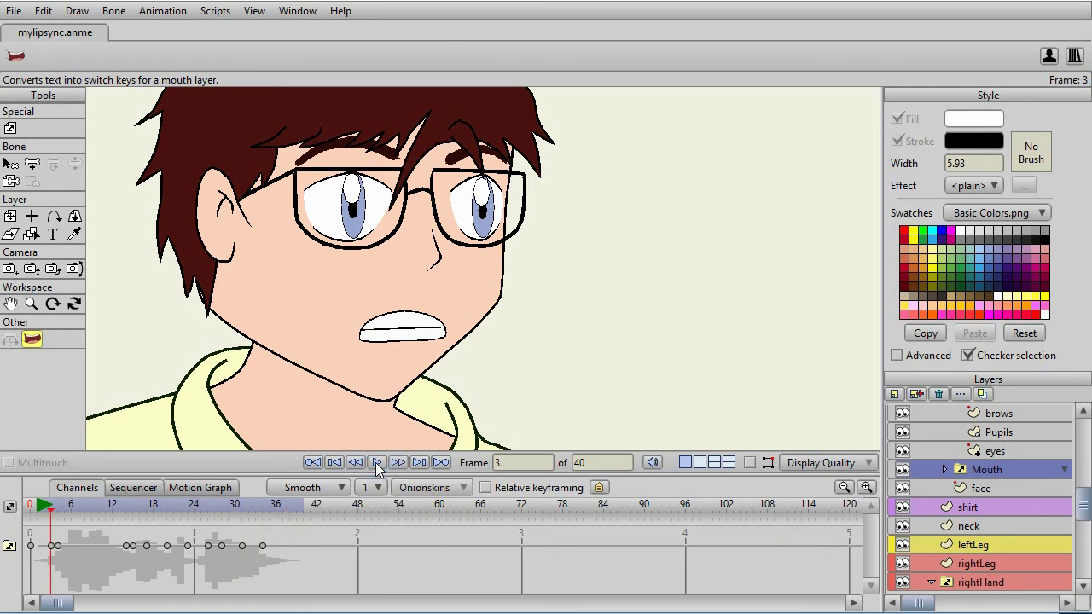